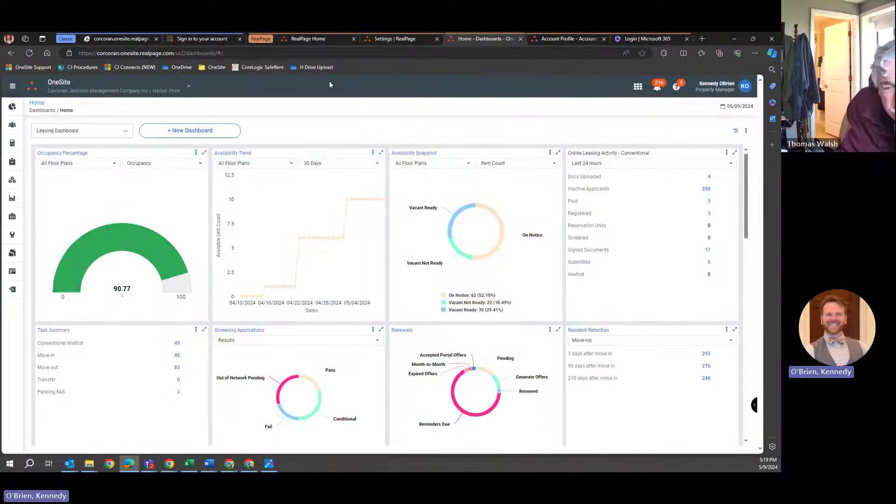
# Step: Open the Expiring tasks list from the sidebar's Tasks menu
pyautogui.click(12, 88)
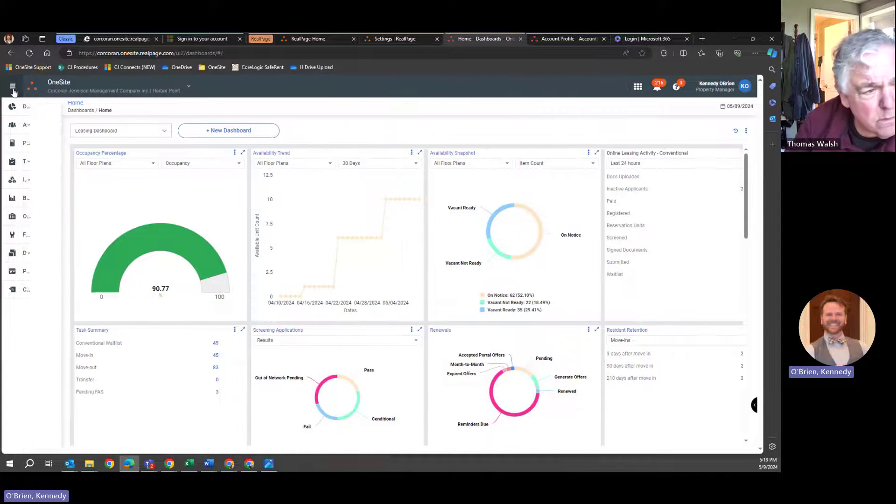
pyautogui.click(84, 165)
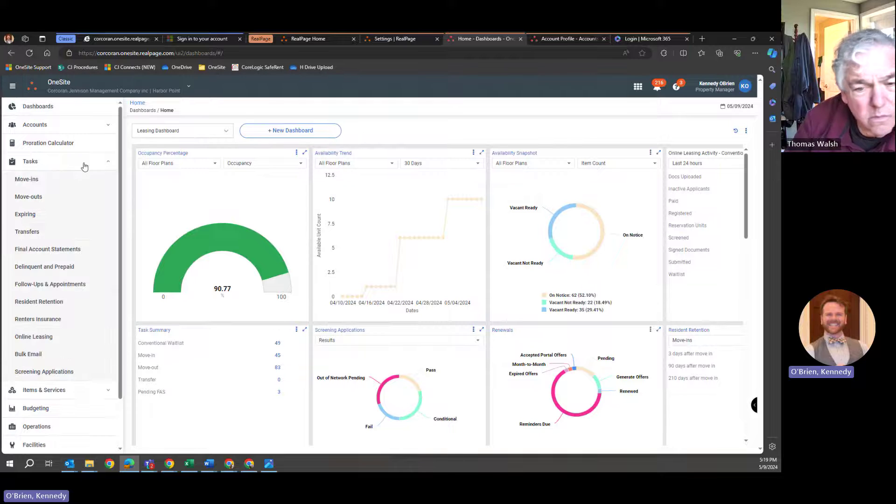
pyautogui.click(21, 215)
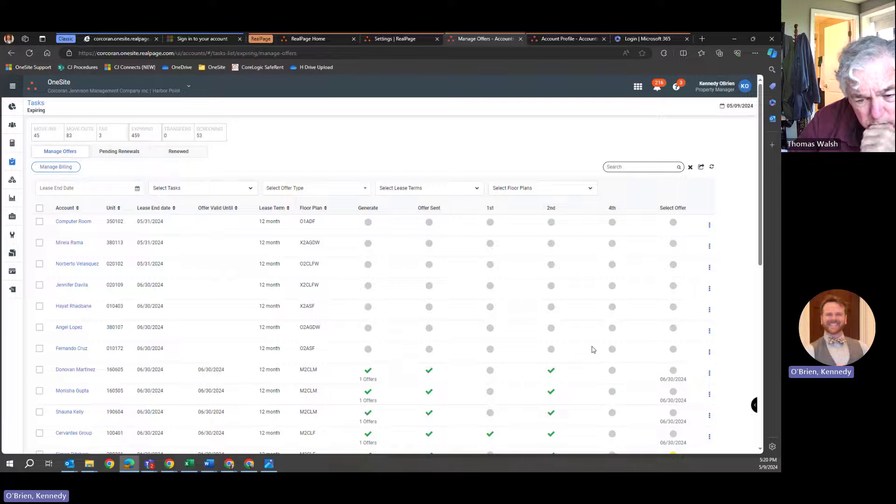
# Step: Filter the lease end date range to 08/01/2024–08/31/2024
pyautogui.click(89, 190)
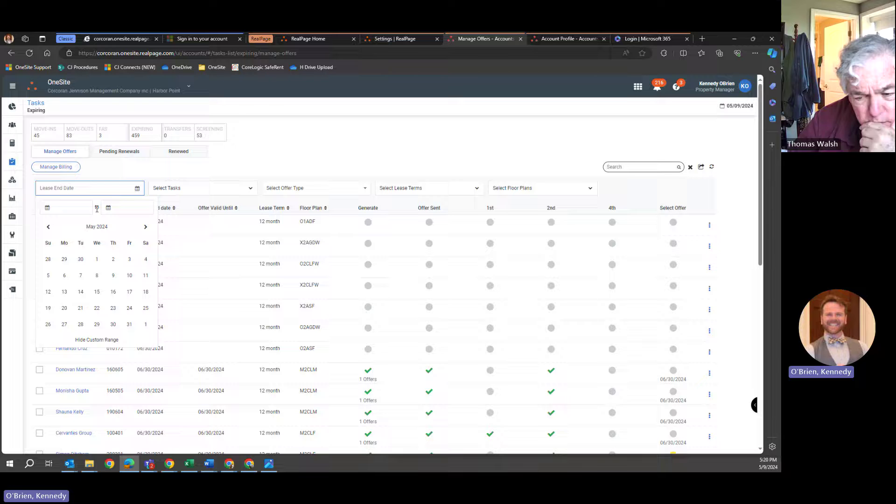
pyautogui.click(145, 226)
pyautogui.click(146, 227)
pyautogui.click(145, 227)
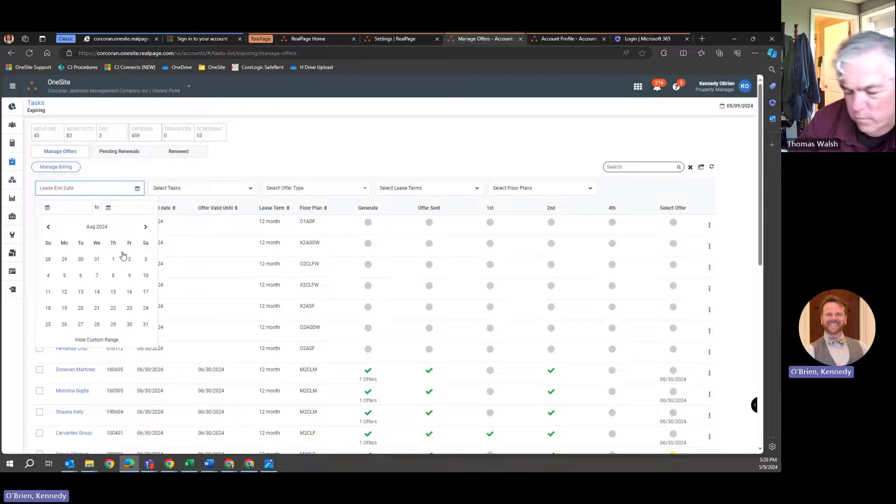
pyautogui.click(113, 259)
pyautogui.click(146, 324)
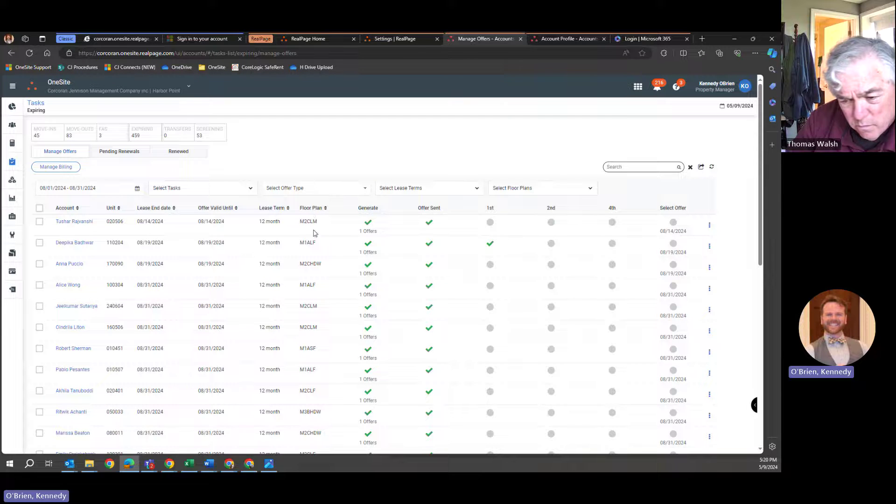
# Step: Sort the leases by Floor Plan in descending order and scroll through the results
pyautogui.click(315, 211)
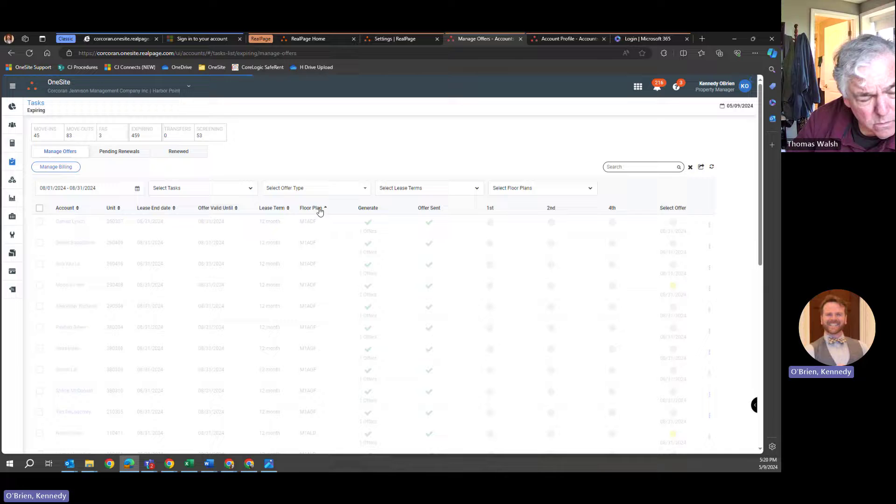
pyautogui.click(319, 210)
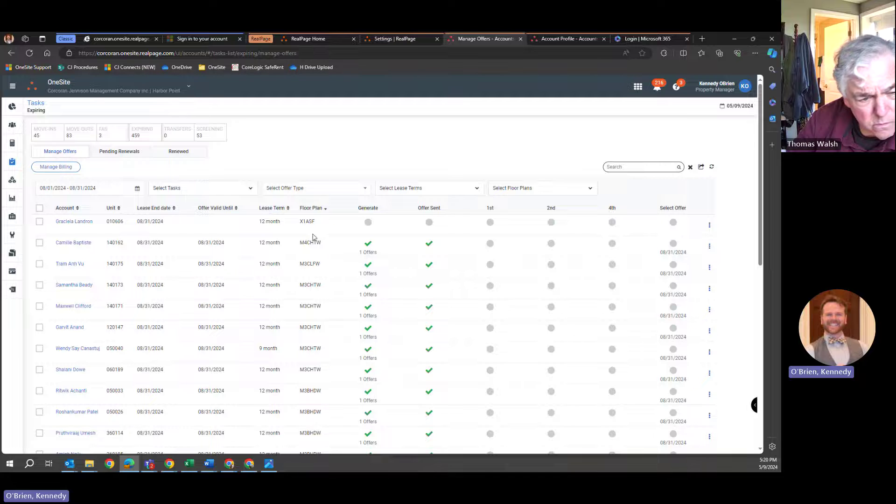
pyautogui.scroll(-1, 381, 265)
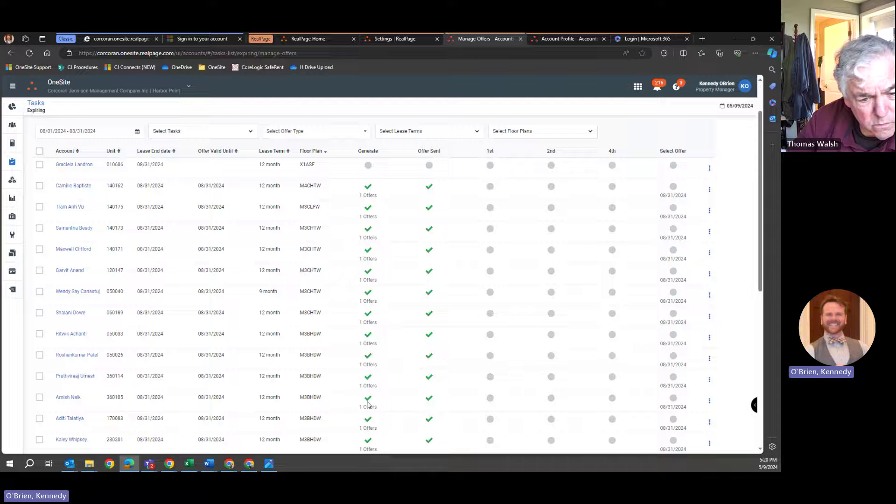
pyautogui.scroll(-4, 412, 326)
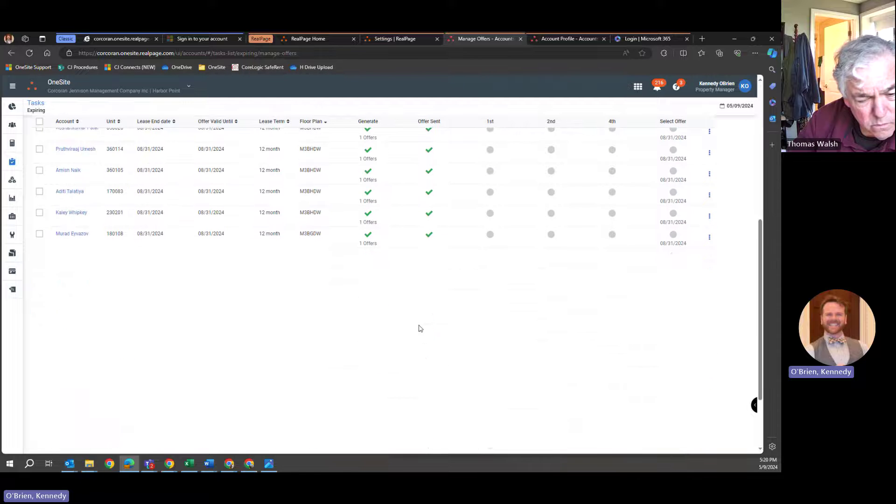
pyautogui.scroll(-5, 419, 328)
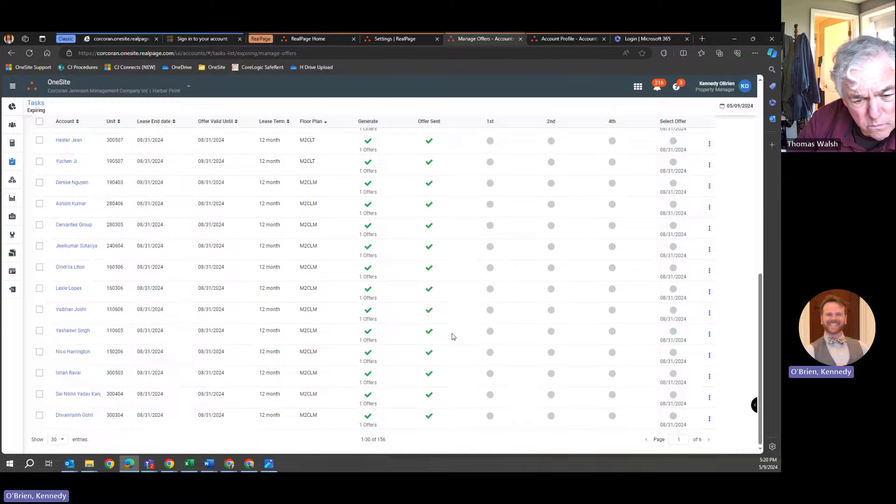
# Step: Show 300 entries per page, then scroll through all 156 leases and back to the top
pyautogui.click(57, 439)
pyautogui.click(57, 434)
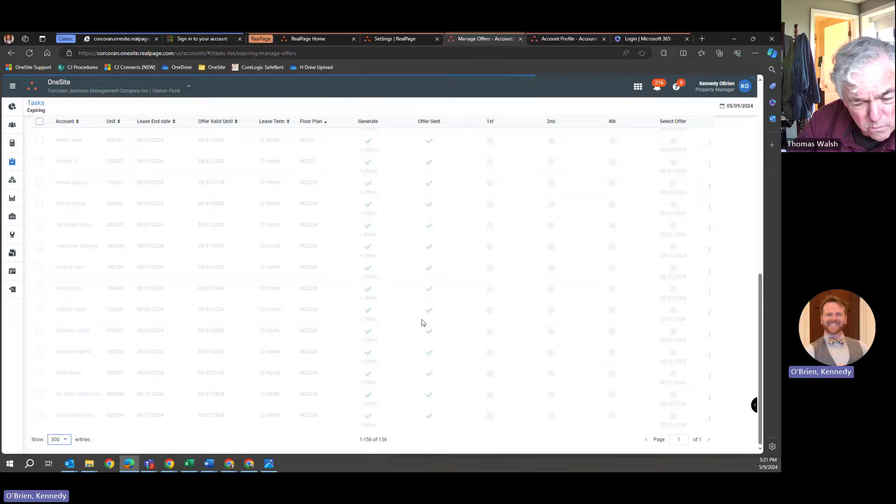
pyautogui.scroll(10, 418, 262)
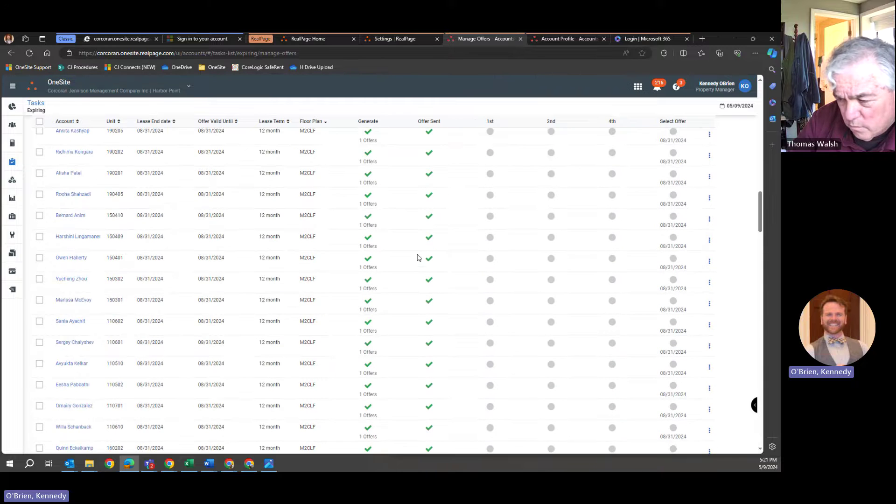
pyautogui.scroll(10, 417, 252)
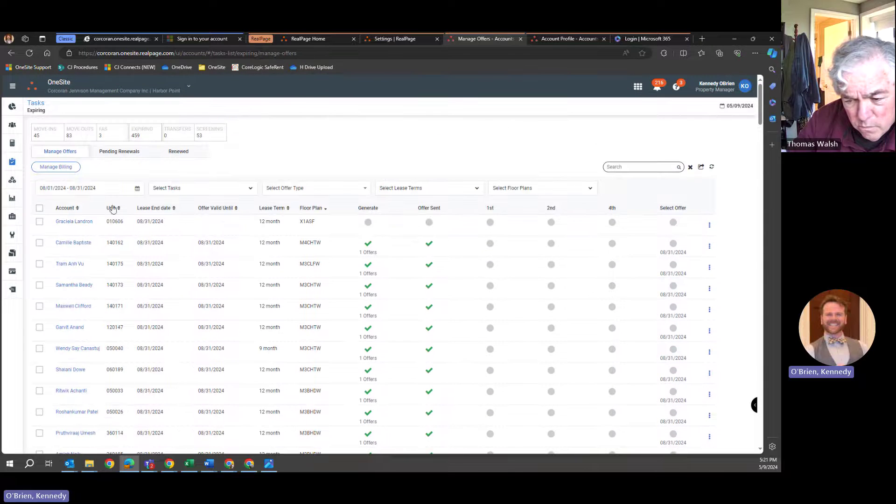
pyautogui.moveTo(761, 107); pyautogui.dragTo(765, 293)
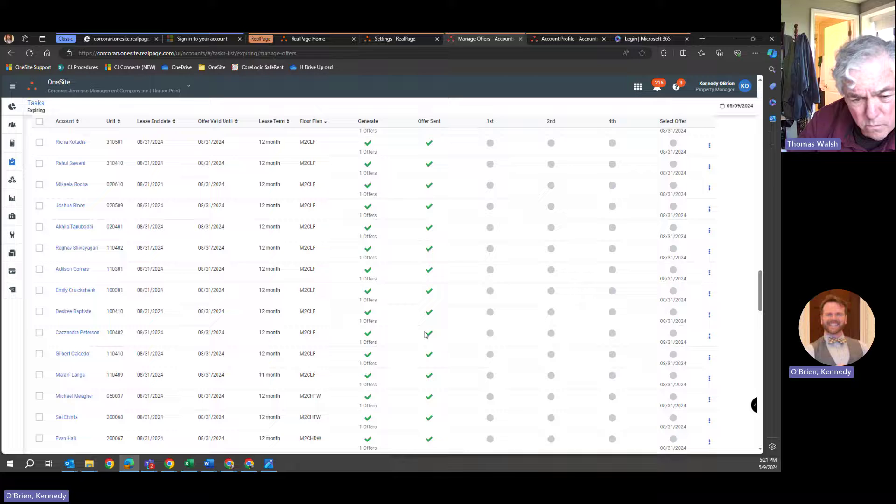
pyautogui.scroll(-10, 390, 316)
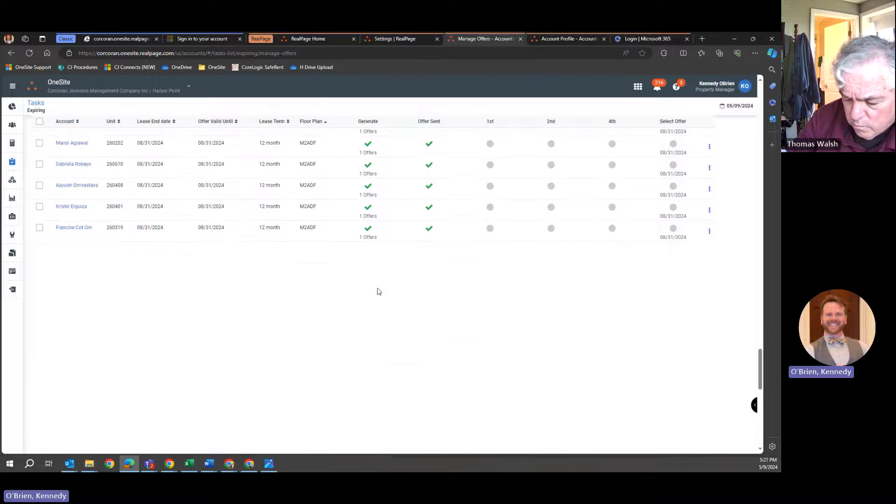
pyautogui.scroll(-10, 387, 243)
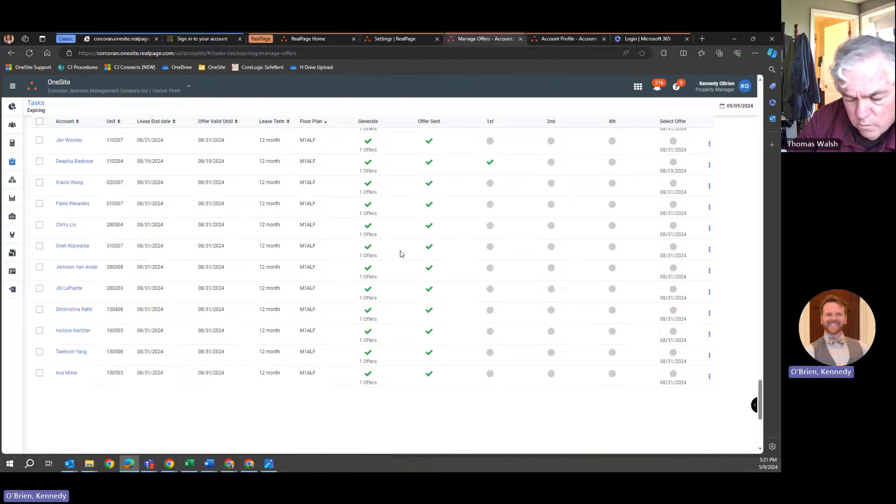
pyautogui.scroll(-8, 402, 255)
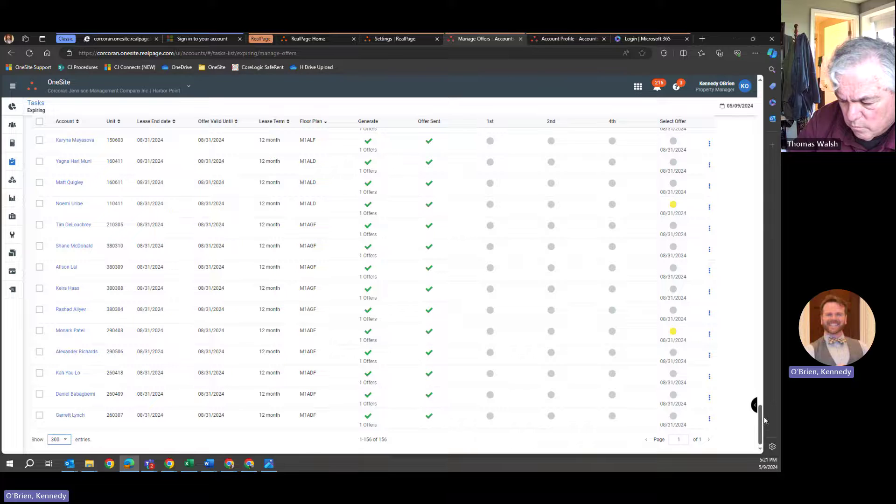
pyautogui.moveTo(761, 422); pyautogui.dragTo(761, 105)
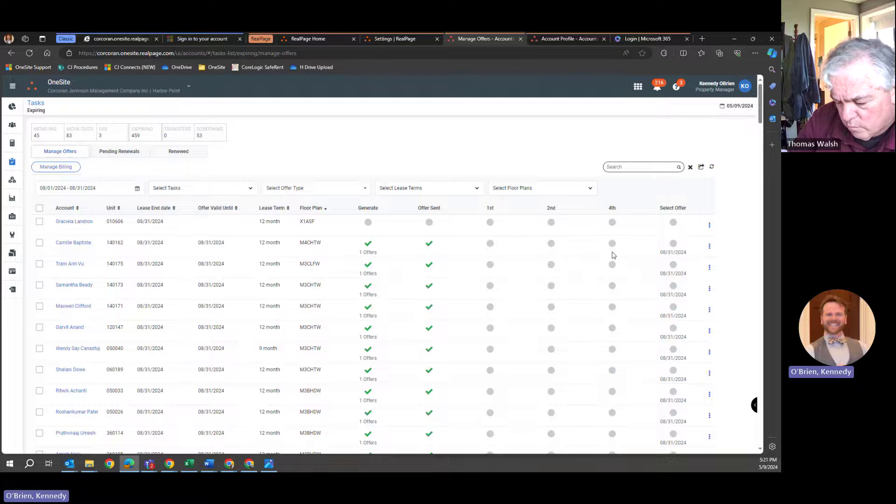
# Step: Select all leases, then untick the first lease, which has no generated offer
pyautogui.click(40, 208)
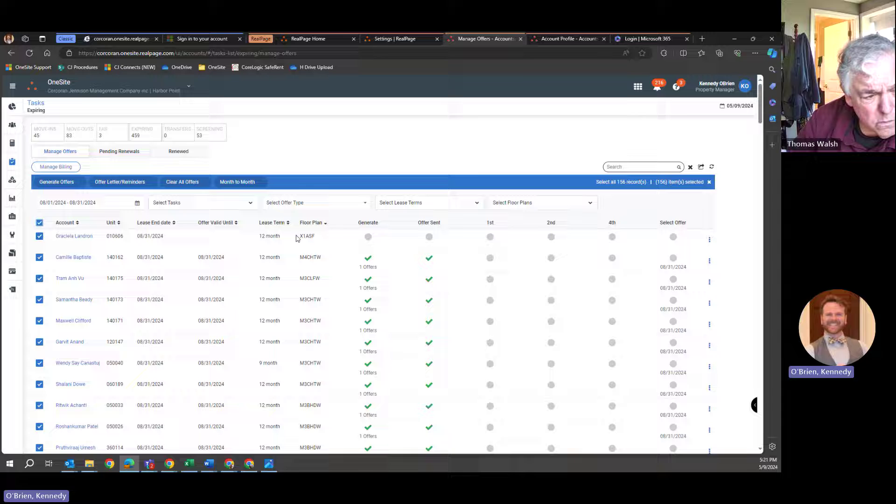
pyautogui.click(39, 236)
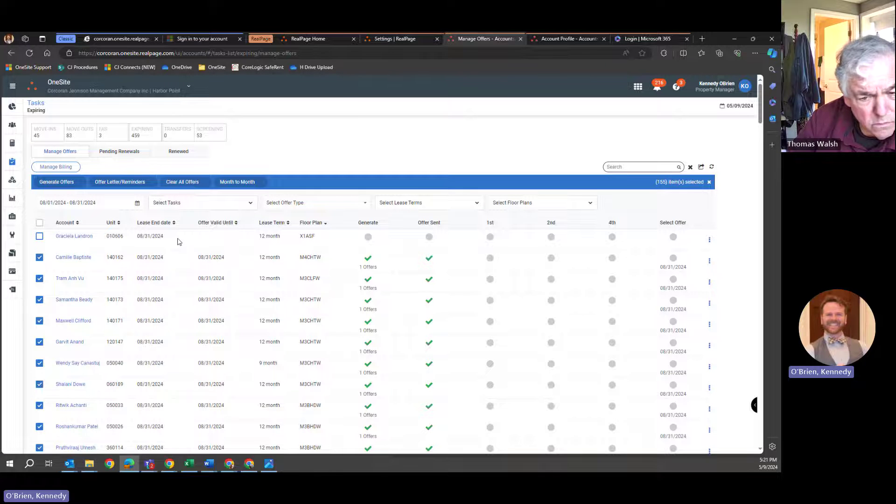
# Step: Send Renewal reminder 4 with its matching template to the selected leases, including guarantors and email
pyautogui.click(106, 184)
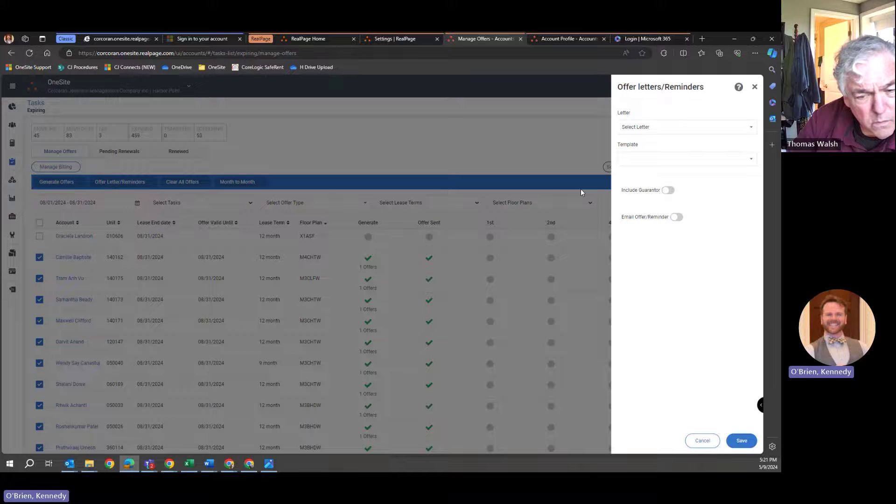
pyautogui.click(666, 130)
pyautogui.click(652, 166)
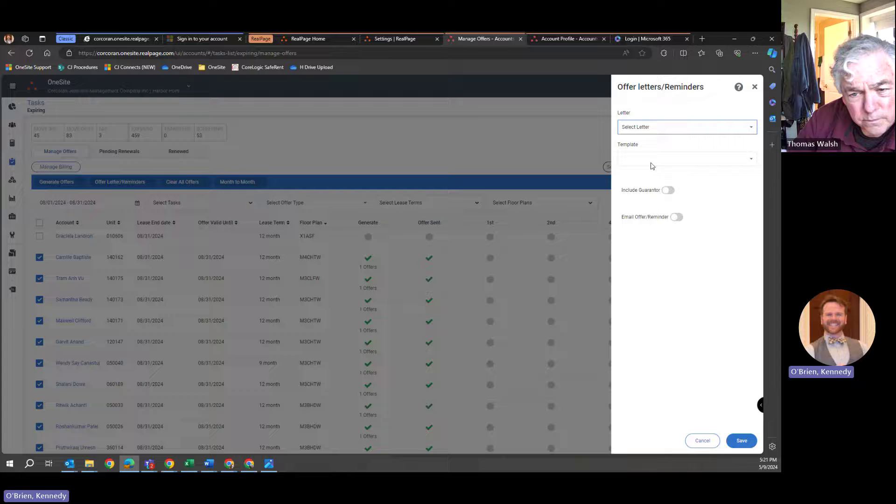
pyautogui.click(664, 163)
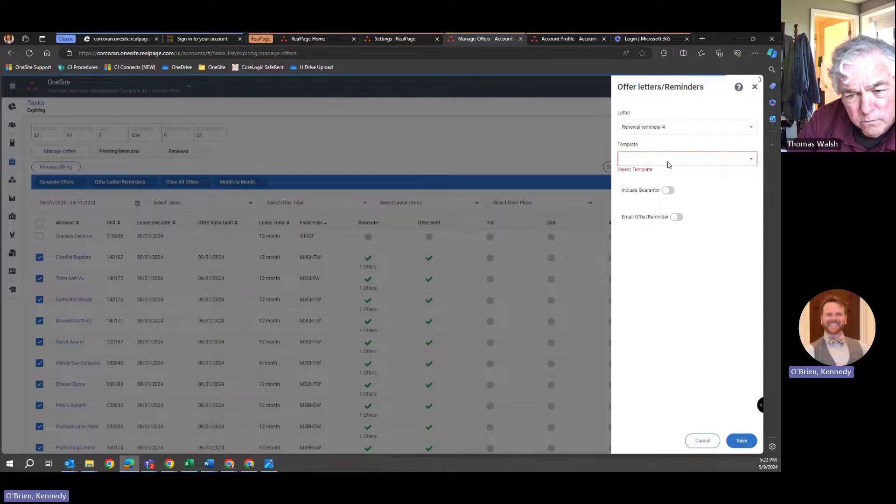
pyautogui.click(655, 159)
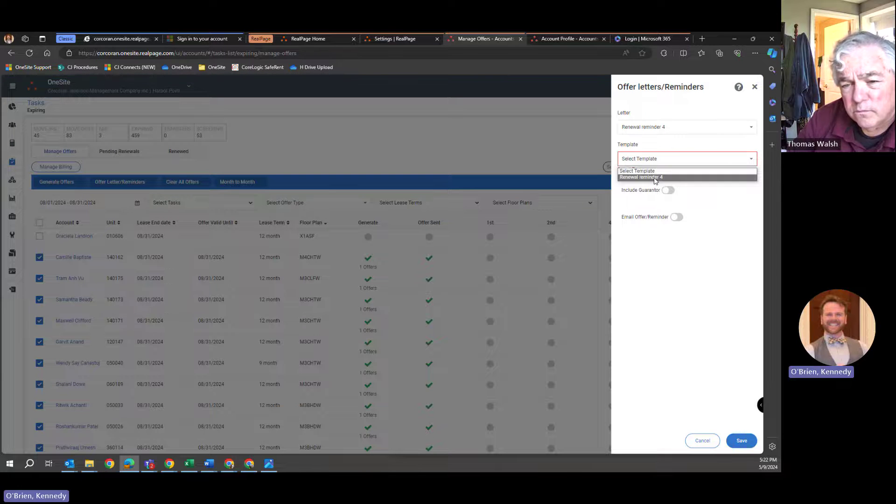
pyautogui.click(670, 177)
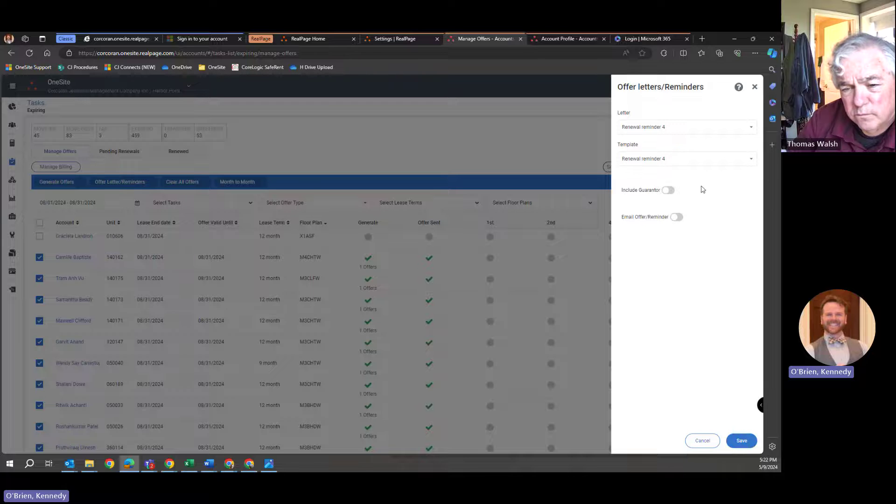
pyautogui.click(668, 190)
pyautogui.click(677, 218)
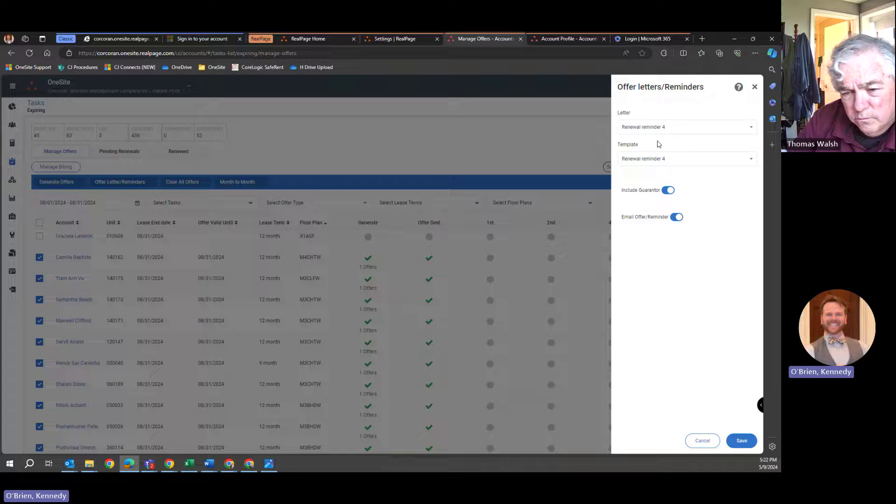
pyautogui.click(734, 441)
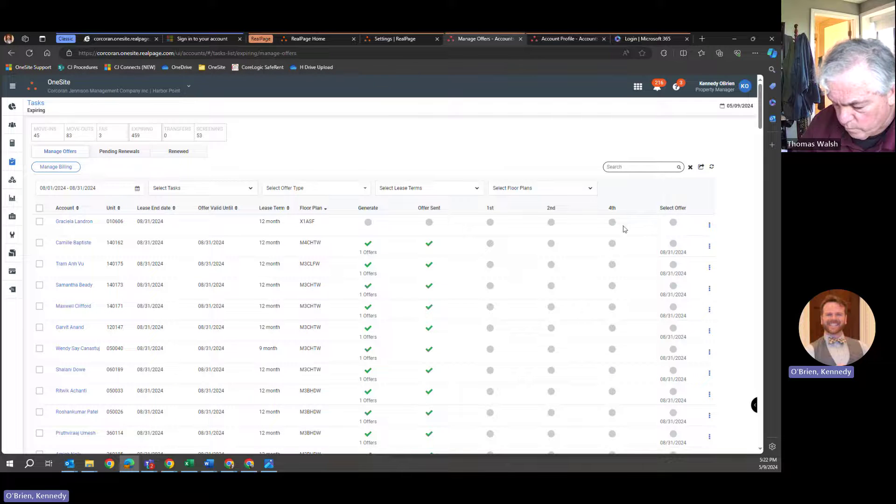
# Step: Scroll through the refreshed Manage Offers list and back to the top to review sent offers
pyautogui.middleClick(733, 206)
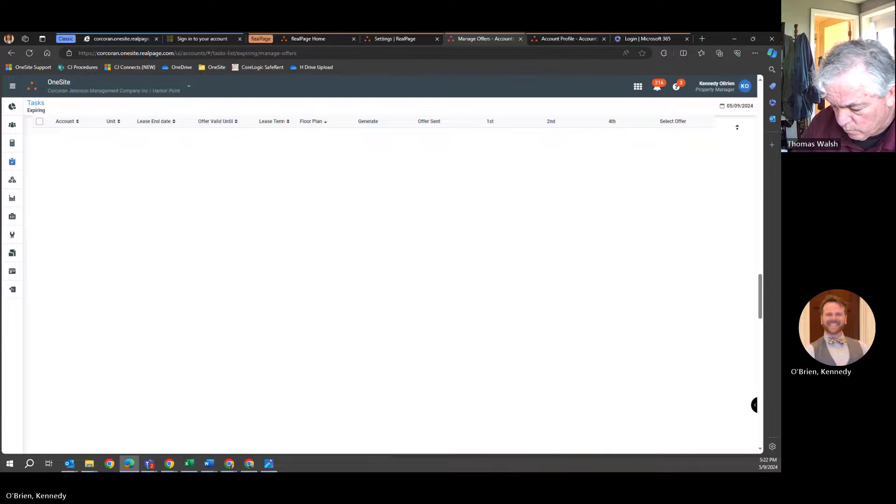
pyautogui.scroll(5, 732, 191)
pyautogui.scroll(10, 731, 191)
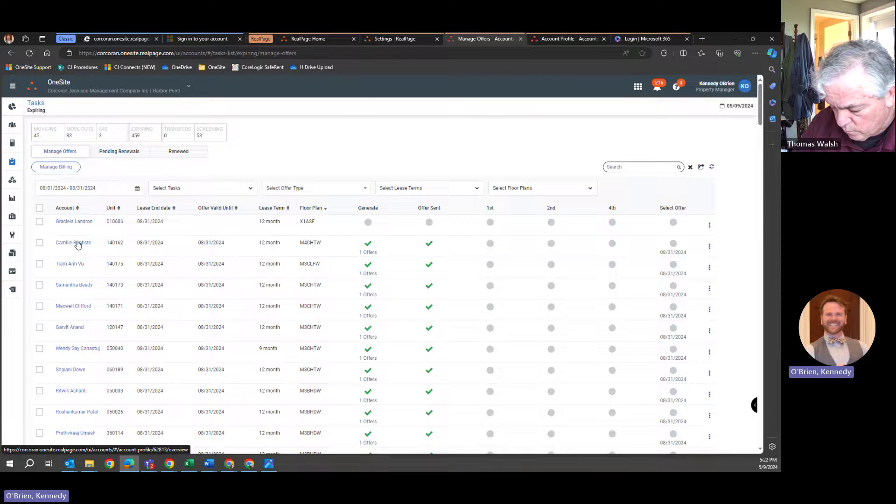
# Step: Open three residents' accounts in new tabs and show the first account's Documents
pyautogui.middleClick(74, 244)
pyautogui.middleClick(78, 266)
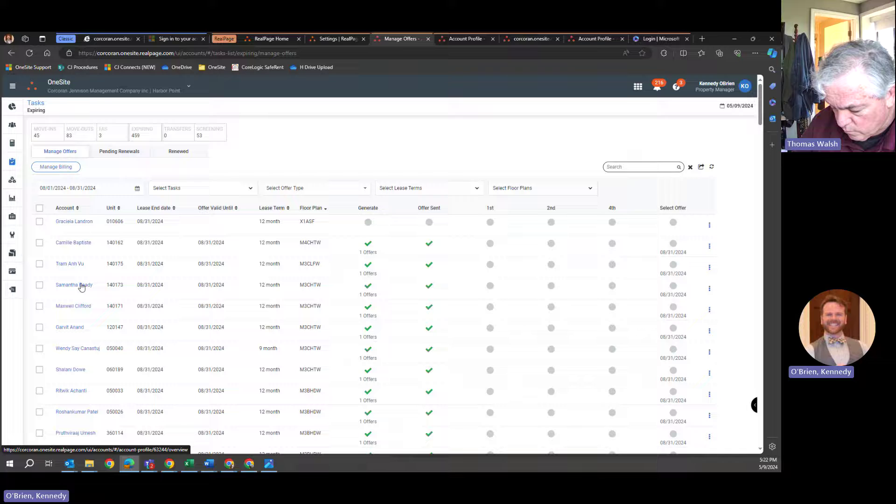
pyautogui.middleClick(75, 308)
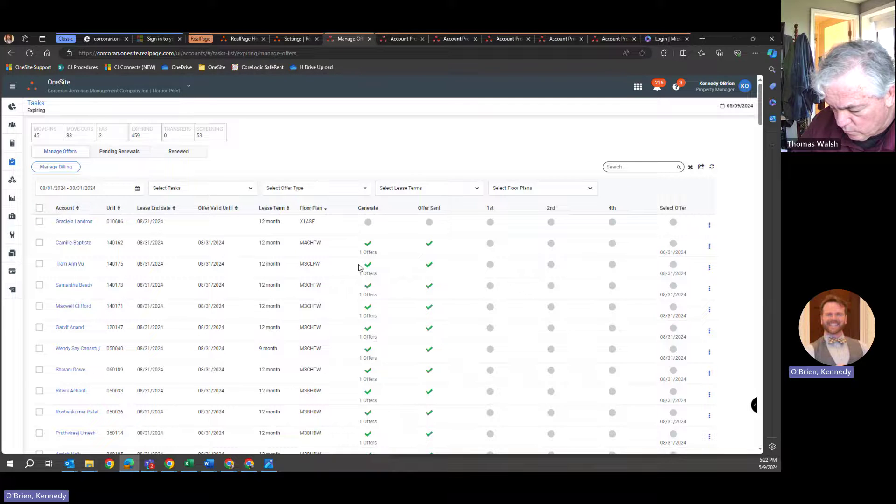
pyautogui.hotkey('ctrl', 'Tab')
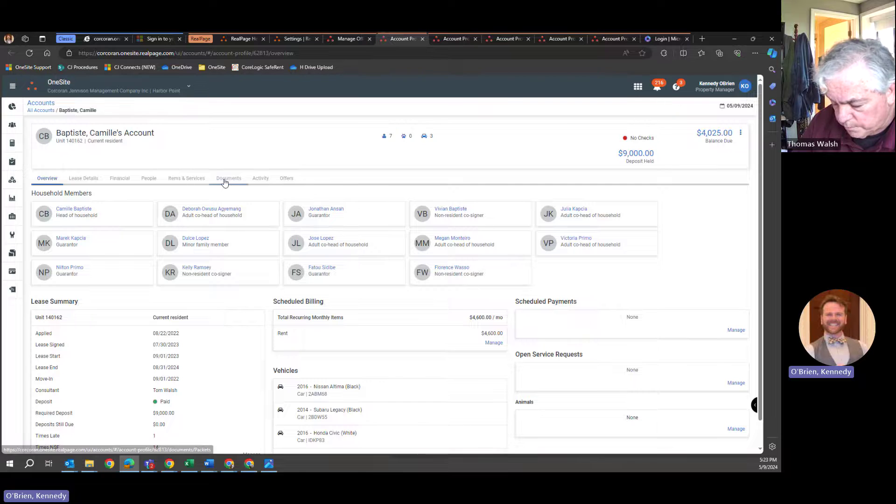
pyautogui.click(224, 182)
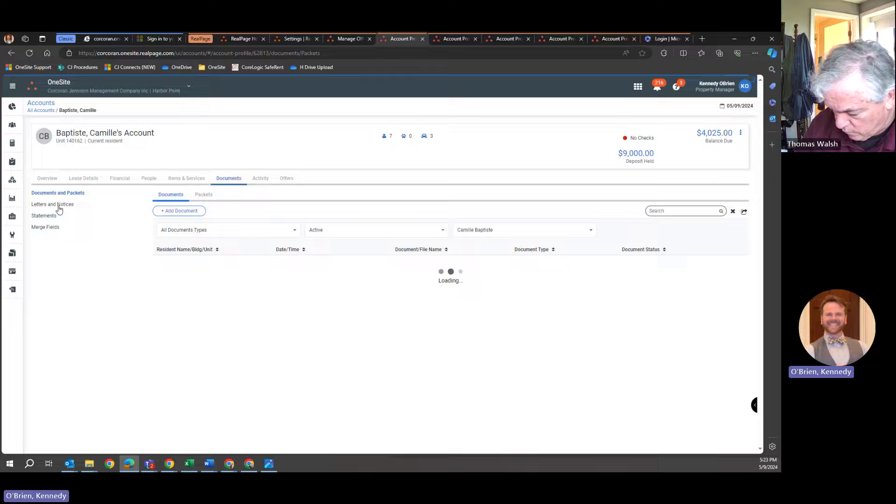
# Step: Check the first resident's Letters and Notices for Renewal reminder 4 at 04:07 PM, then move to the next account
pyautogui.click(58, 206)
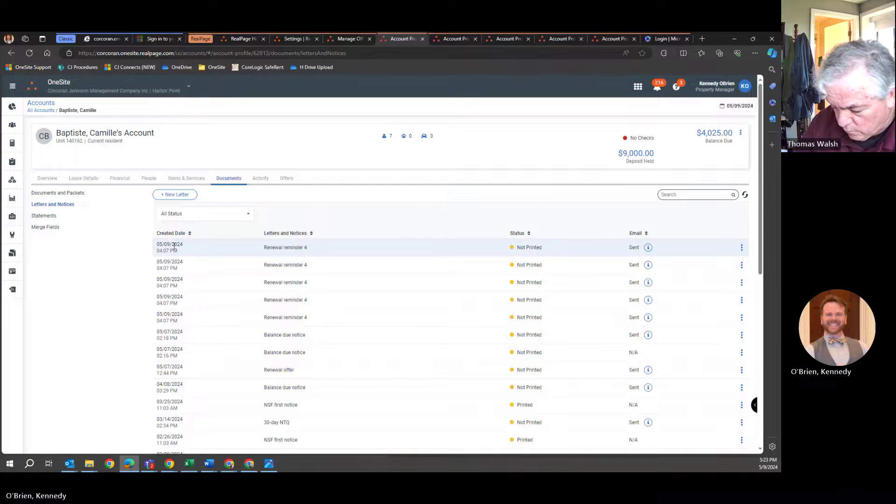
pyautogui.doubleClick(166, 251)
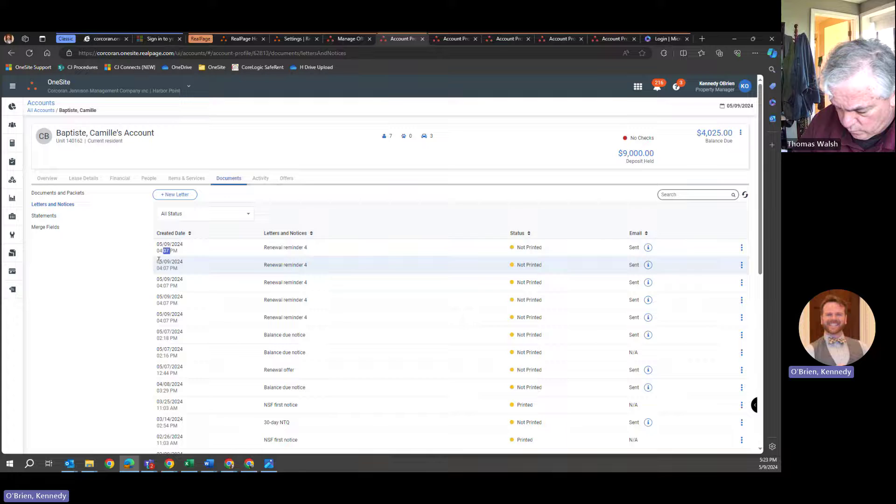
pyautogui.click(176, 251)
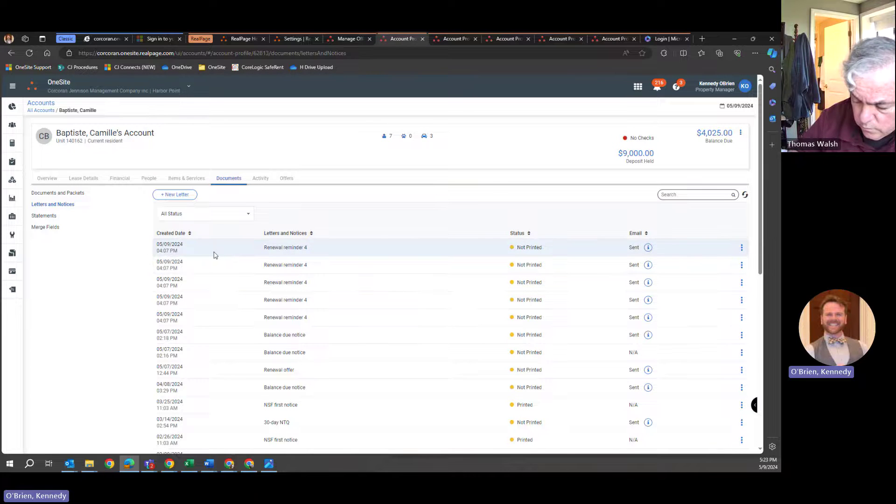
pyautogui.hotkey('ctrl', 'shift', 'Tab')
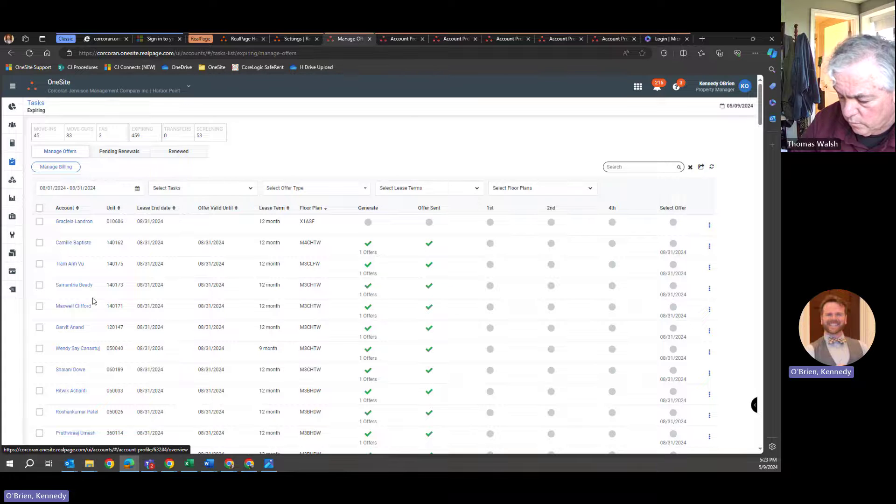
pyautogui.hotkey('ctrl', 'Tab')
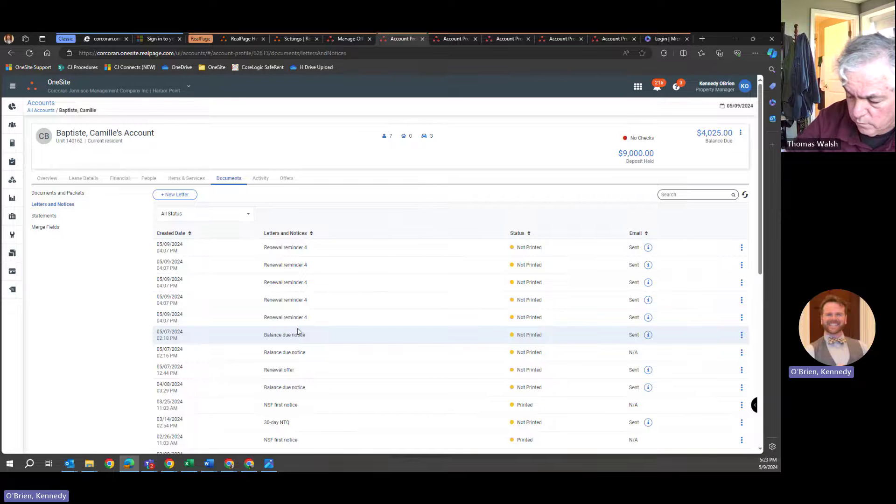
pyautogui.hotkey('ctrl', 'Tab')
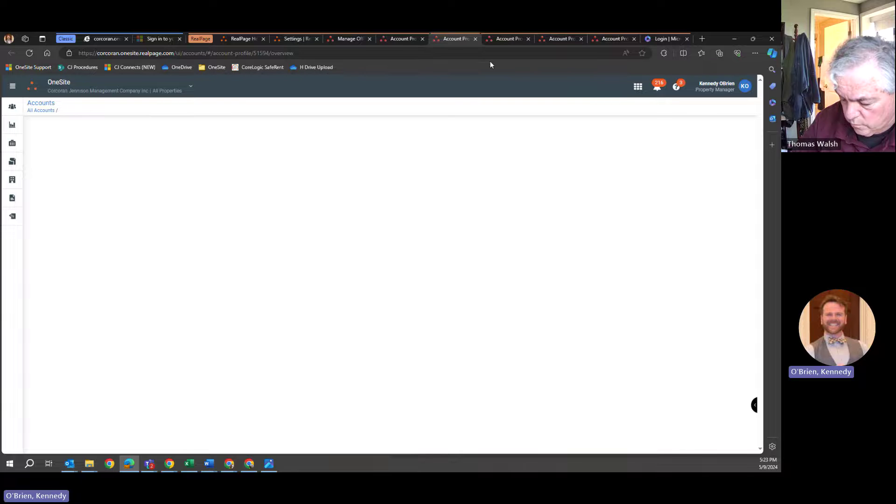
# Step: Show the second resident's Letters and Notices, with Renewal reminder 4 emailed 05/09/2024 at 04:07 PM
pyautogui.hotkey('ctrl', 'Tab')
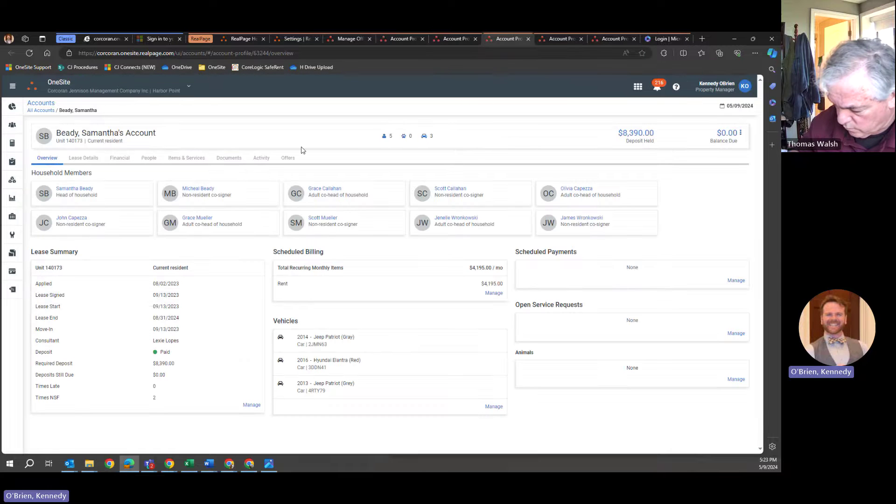
pyautogui.click(234, 161)
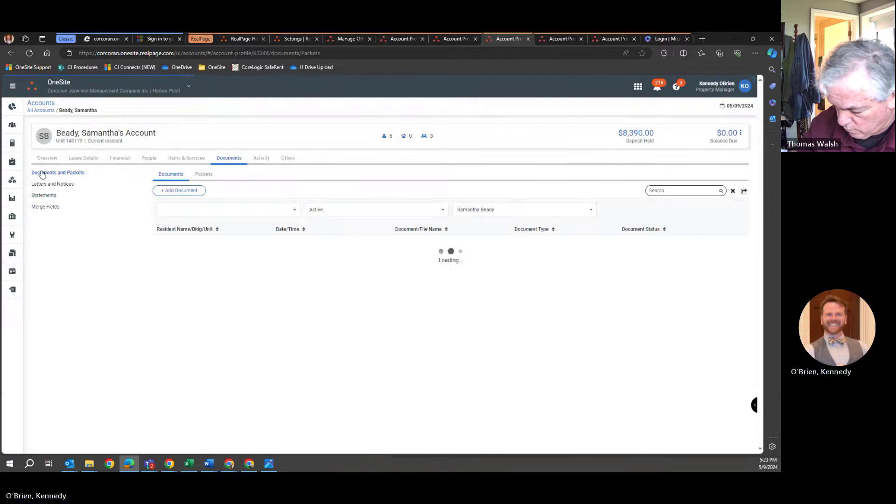
pyautogui.click(60, 186)
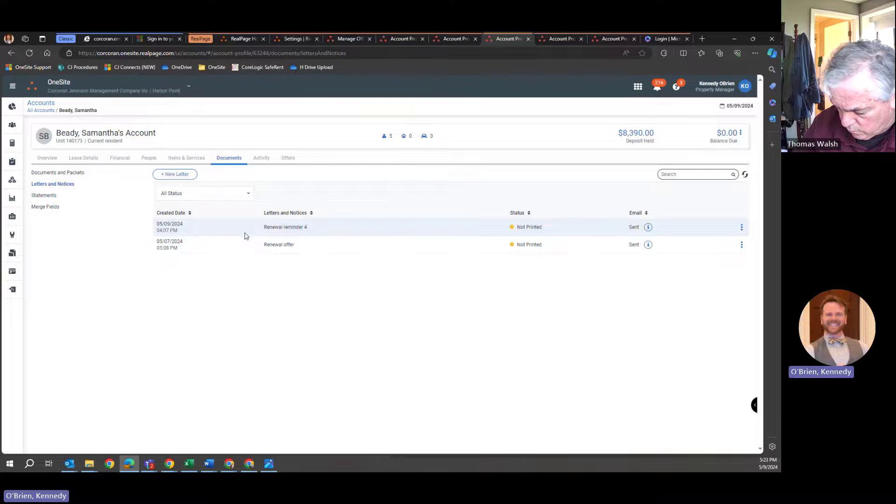
# Step: Compare it with the first resident's letters and close a spare account tab
pyautogui.hotkey('ctrl', 'shift', 'Tab')
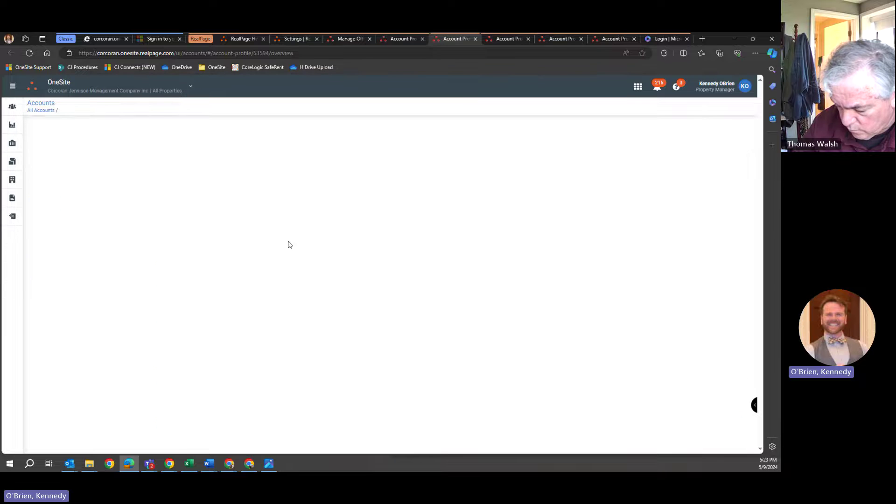
pyautogui.hotkey('ctrl', 'shift', 'Tab')
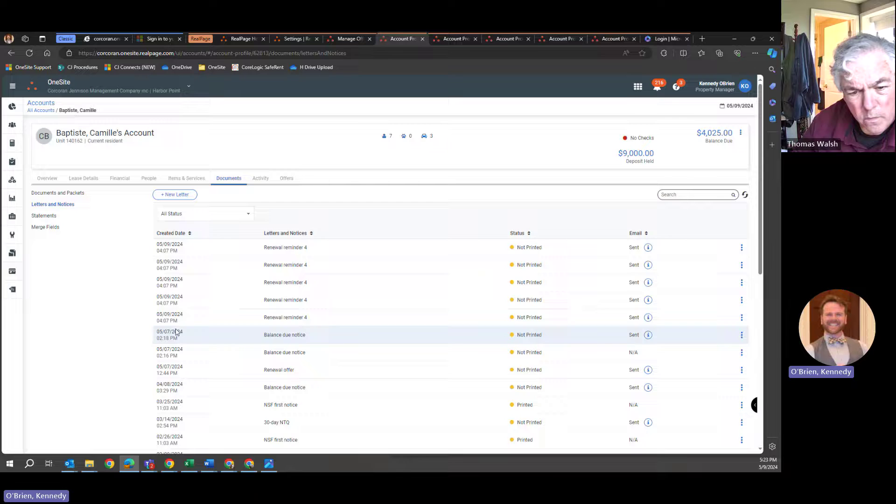
pyautogui.hotkey('ctrl', 'Tab')
pyautogui.hotkey('ctrl', 'Tab')
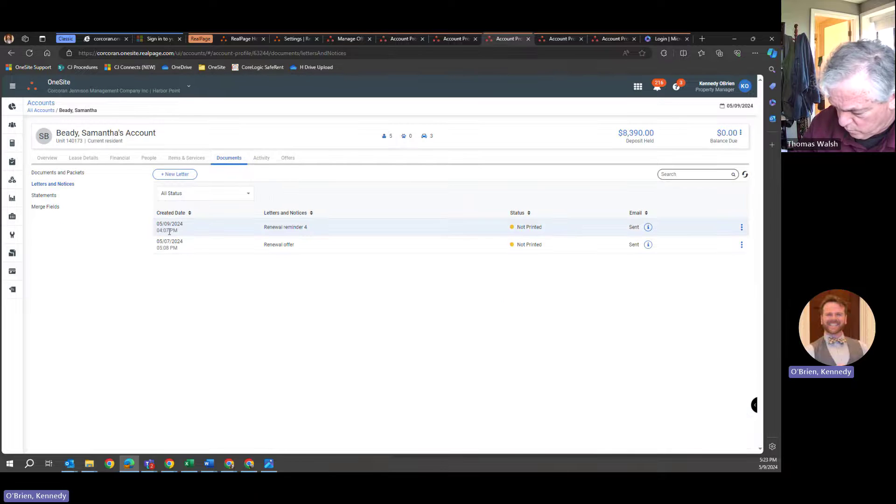
pyautogui.click(475, 39)
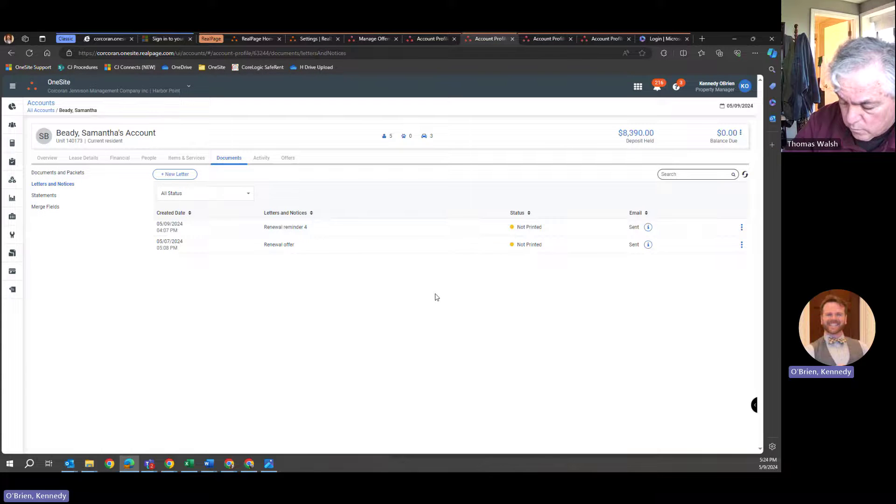
# Step: Open the next resident account's Letters and Notices
pyautogui.hotkey('ctrl', 'Tab')
pyautogui.click(240, 160)
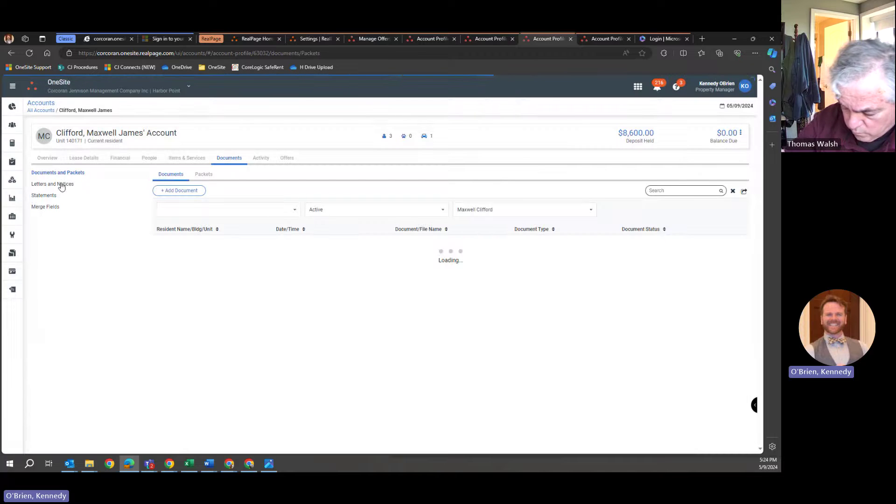
pyautogui.click(61, 185)
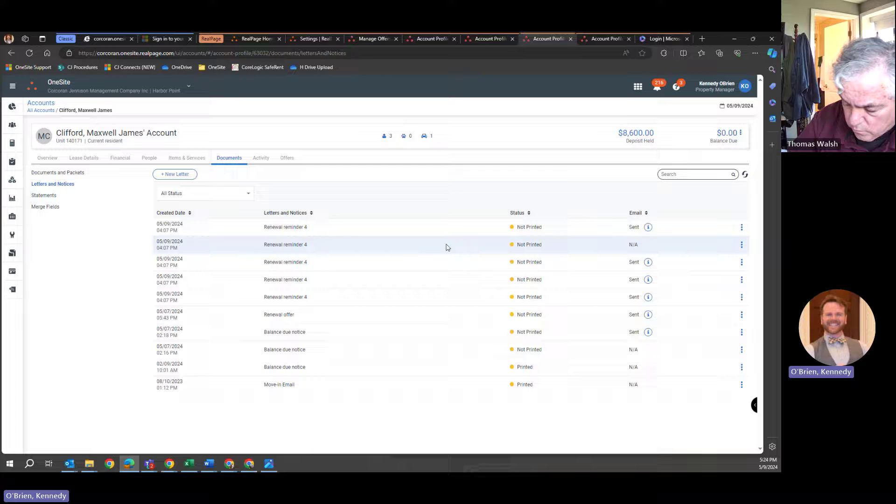
# Step: Open the following account's Letters and Notices, listing Renewal reminder 1 (04:56 PM) and 4 (04:38 PM)
pyautogui.hotkey('ctrl', 'Tab')
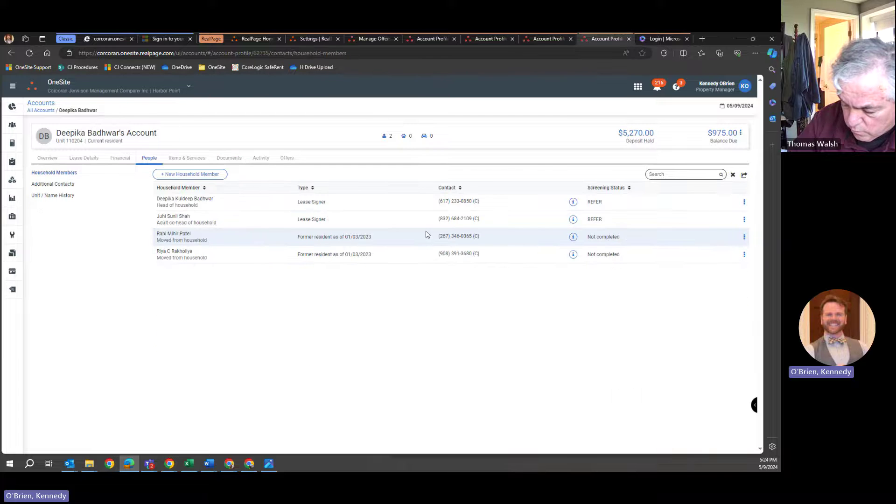
pyautogui.click(222, 162)
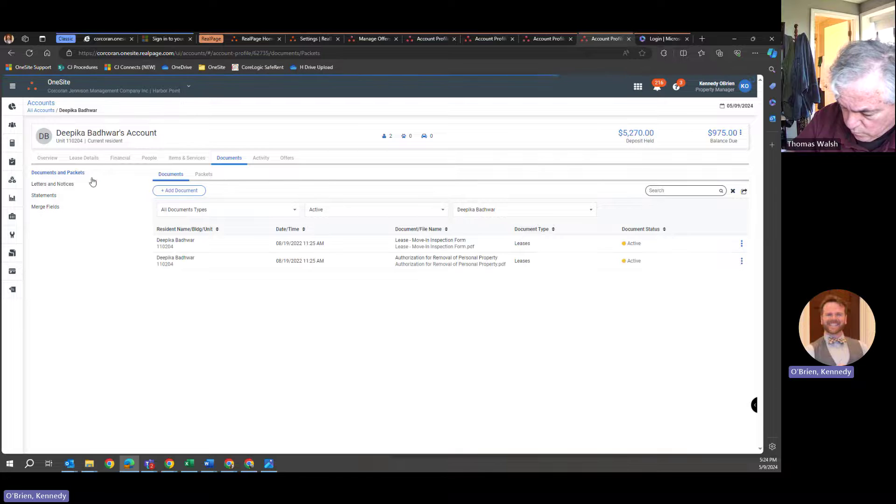
pyautogui.click(69, 187)
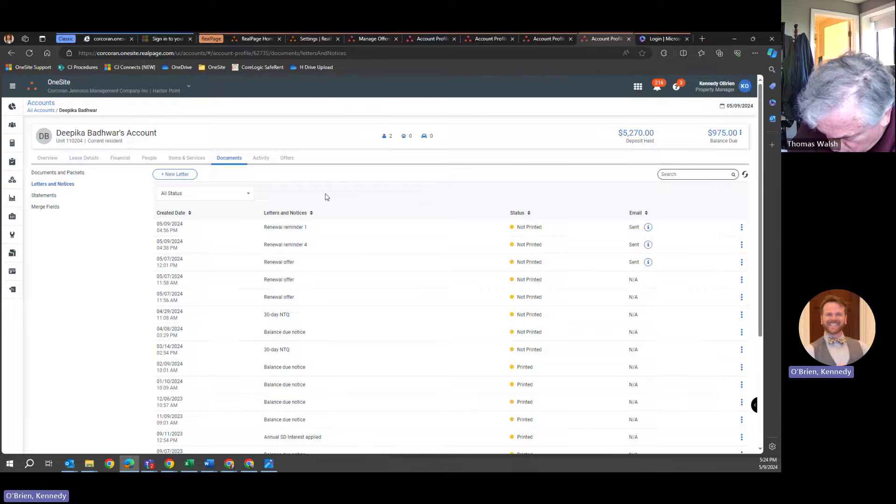
# Step: Close the leftover Account Profile tabs from the earlier residents
pyautogui.hotkey('ctrl', 'Tab')
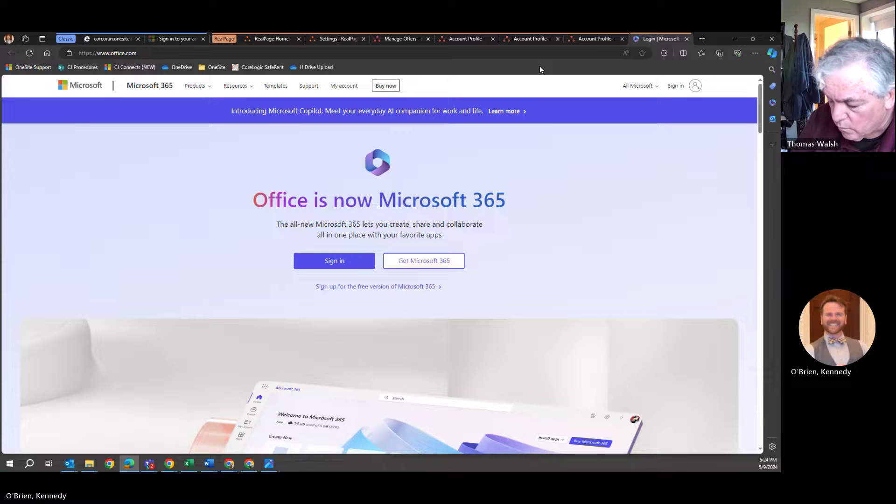
pyautogui.hotkey('ctrl', 'shift', 'Tab')
pyautogui.hotkey('ctrl', 'shift', 'Tab')
pyautogui.hotkey('ctrl', 'shift', 'Tab')
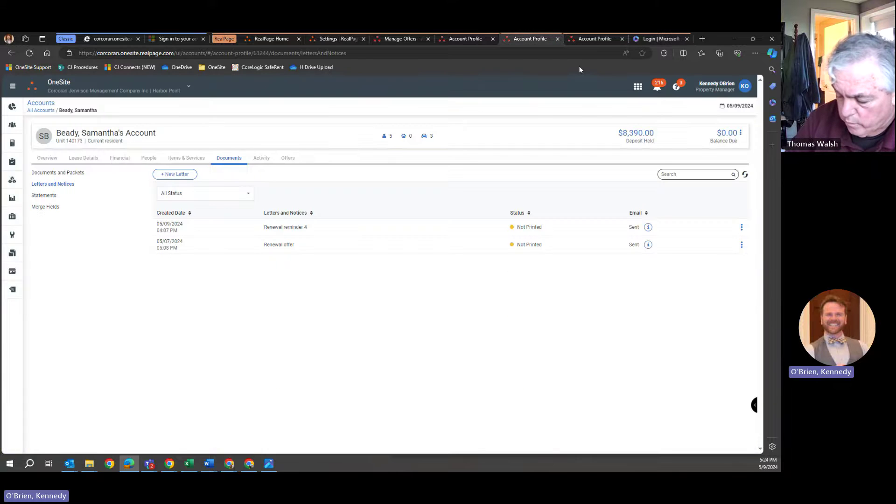
pyautogui.hotkey('ctrl', 'w')
pyautogui.hotkey('ctrl', 'w')
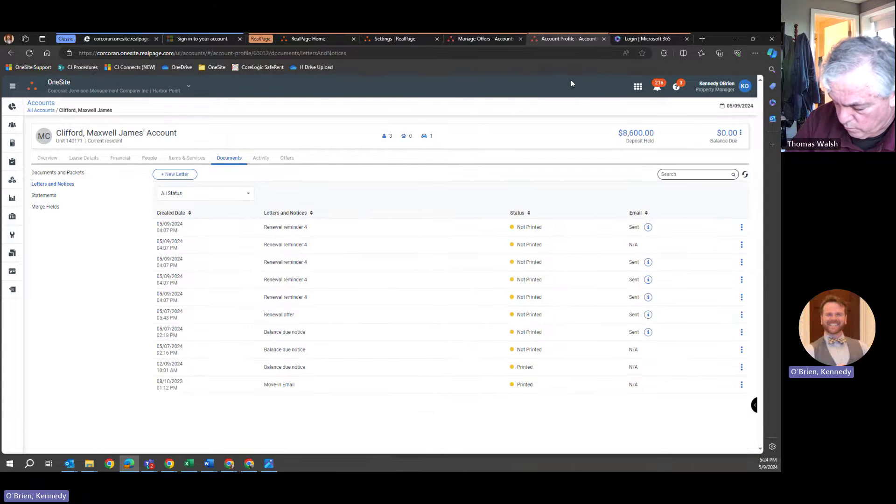
pyautogui.hotkey('ctrl', 'Tab')
pyautogui.hotkey('ctrl', 'shift', 'Tab')
pyautogui.hotkey('ctrl', 'w')
pyautogui.hotkey('ctrl', 'shift', 'Tab')
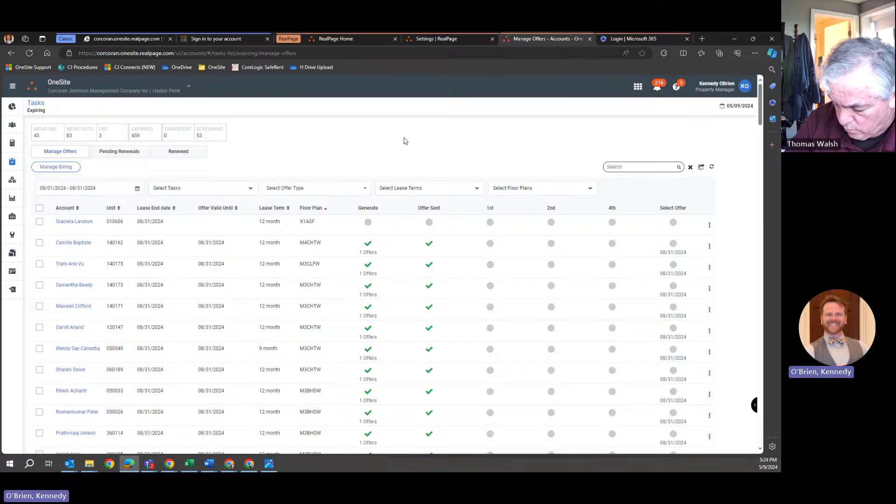
# Step: Open three residents' accounts from the Manage Offers list in new tabs and switch to the first
pyautogui.scroll(-15, 196, 291)
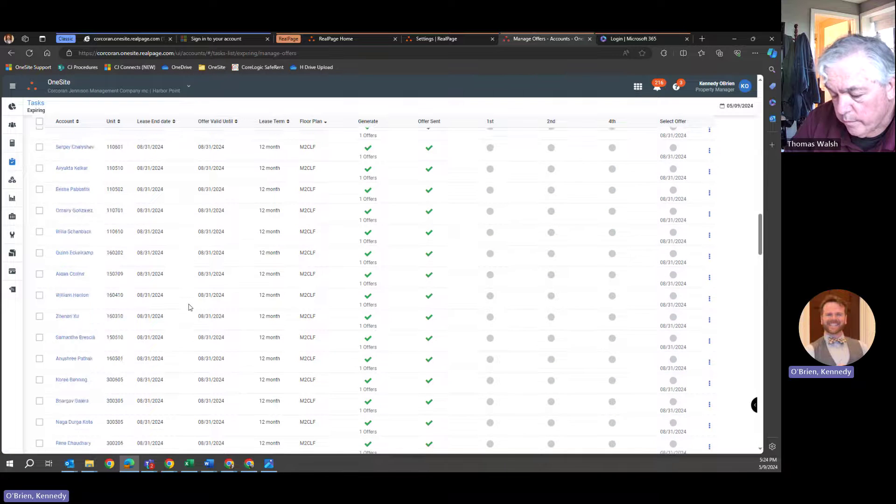
pyautogui.keyDown('ctrl'); pyautogui.click(74, 275); pyautogui.keyUp('ctrl')
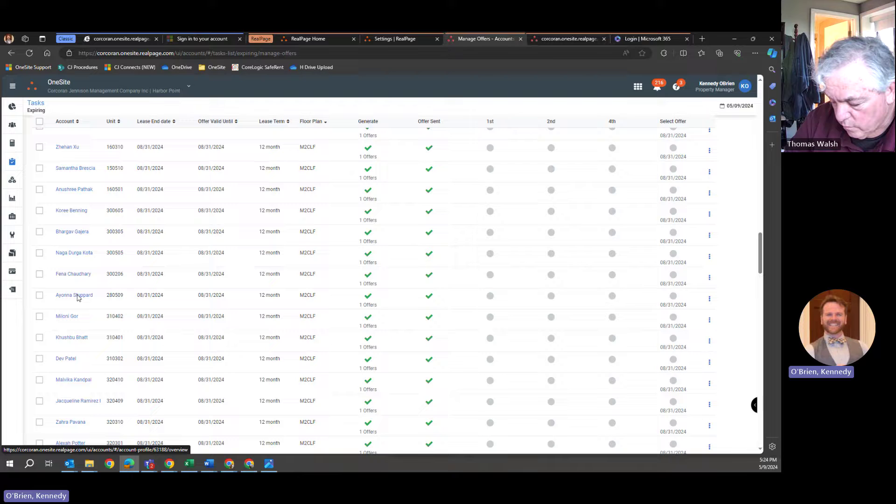
pyautogui.keyDown('ctrl'); pyautogui.click(74, 295); pyautogui.keyUp('ctrl')
pyautogui.keyDown('ctrl'); pyautogui.click(70, 317); pyautogui.keyUp('ctrl')
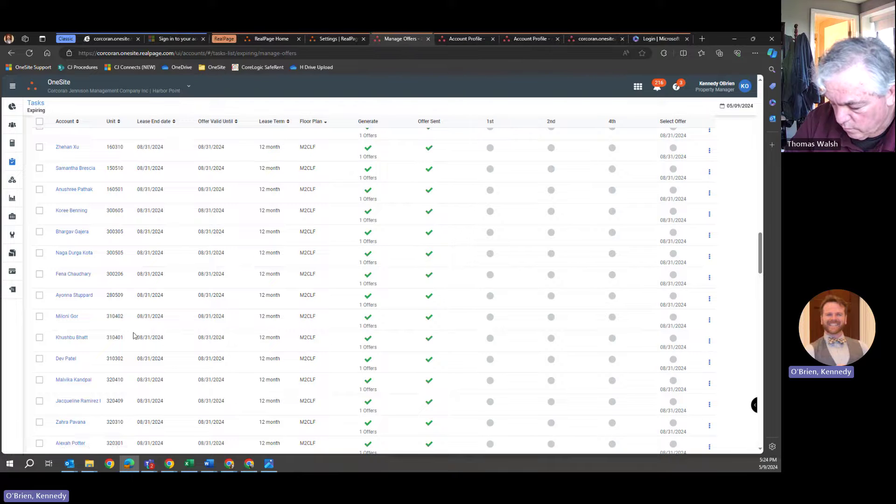
pyautogui.hotkey('ctrl', 'Tab')
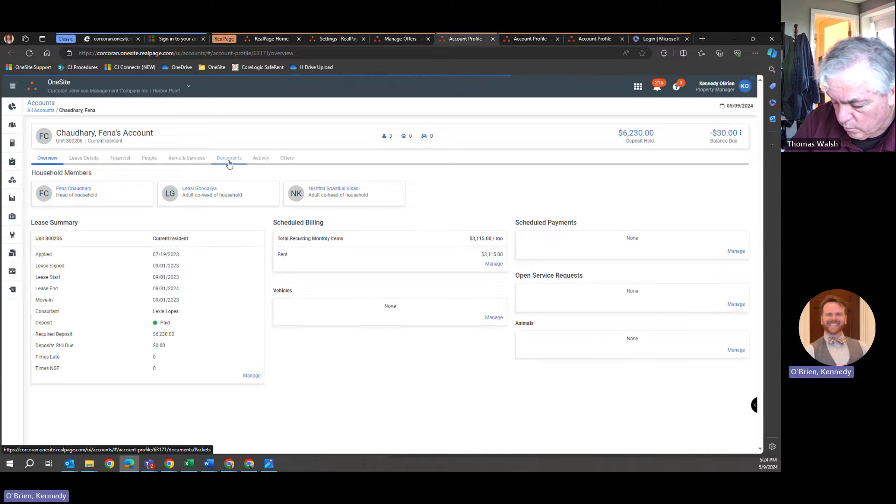
# Step: View this resident's Documents > Letters and Notices, which lists a Renewal offer but no reminder
pyautogui.click(228, 161)
pyautogui.click(70, 184)
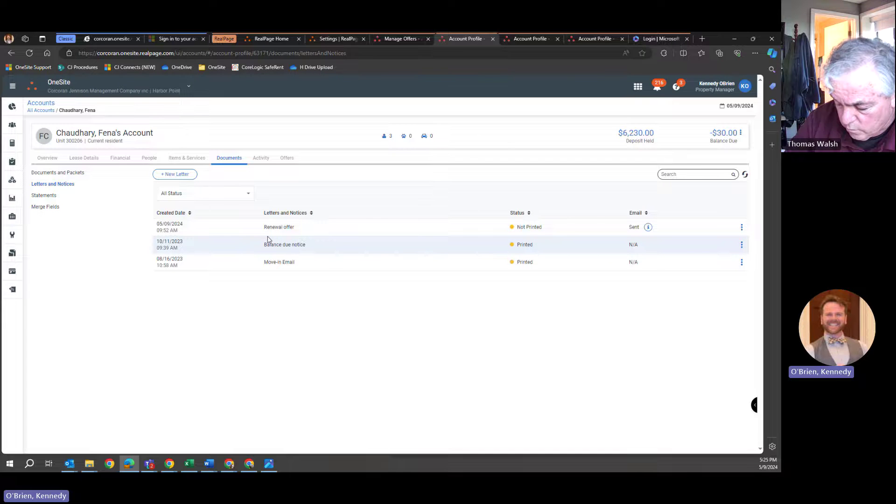
pyautogui.hotkey('ctrl', 'Tab')
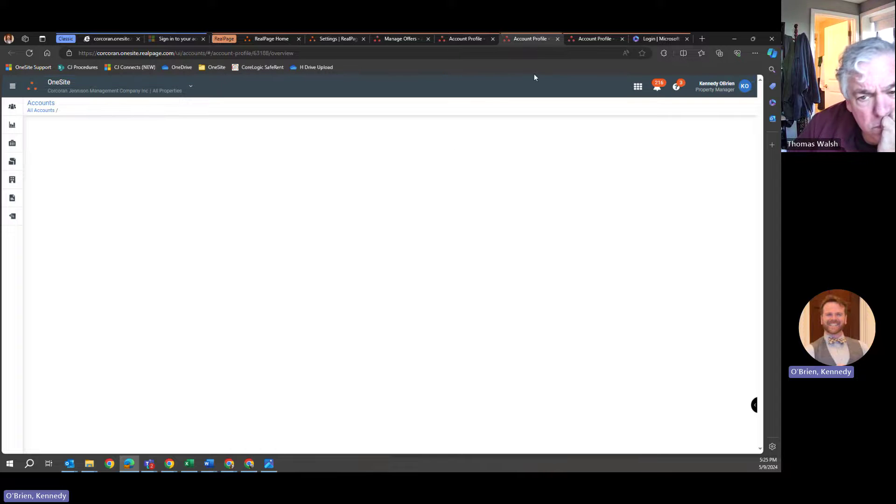
# Step: Close the two spare account tabs and return to the Manage Offers list
pyautogui.click(558, 39)
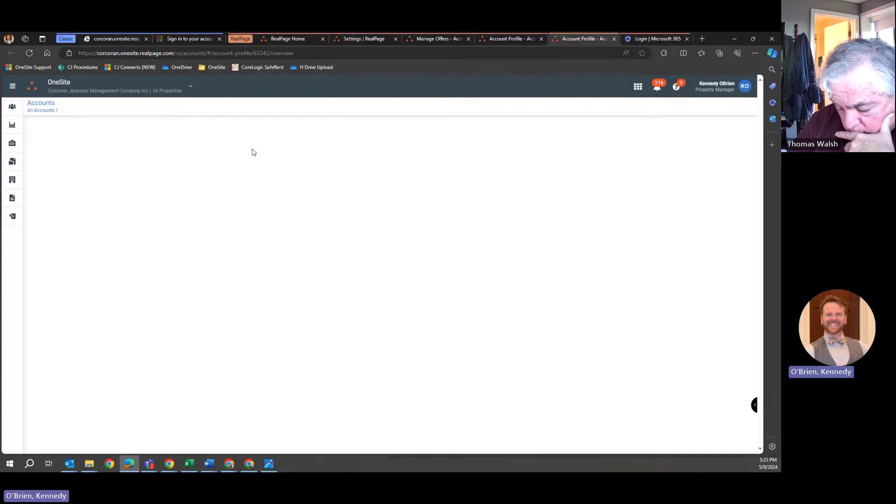
pyautogui.click(614, 39)
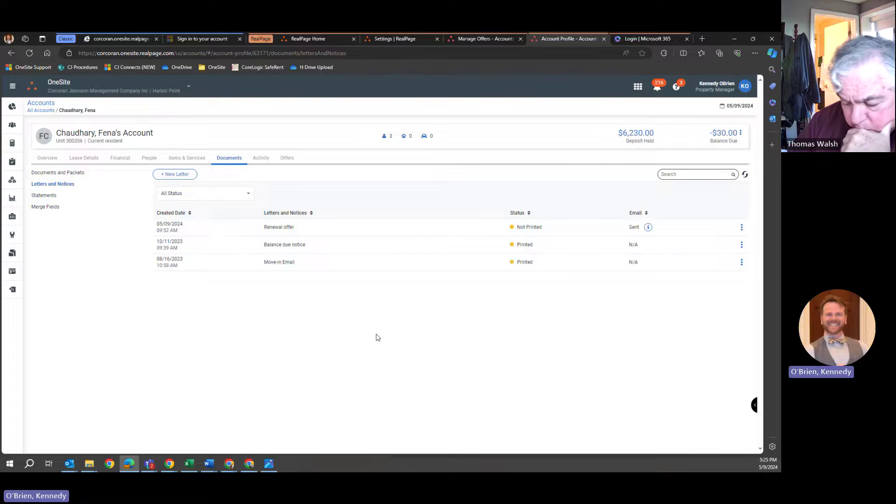
pyautogui.hotkey('ctrl', 'shift', 'Tab')
pyautogui.hotkey('ctrl', 'Tab')
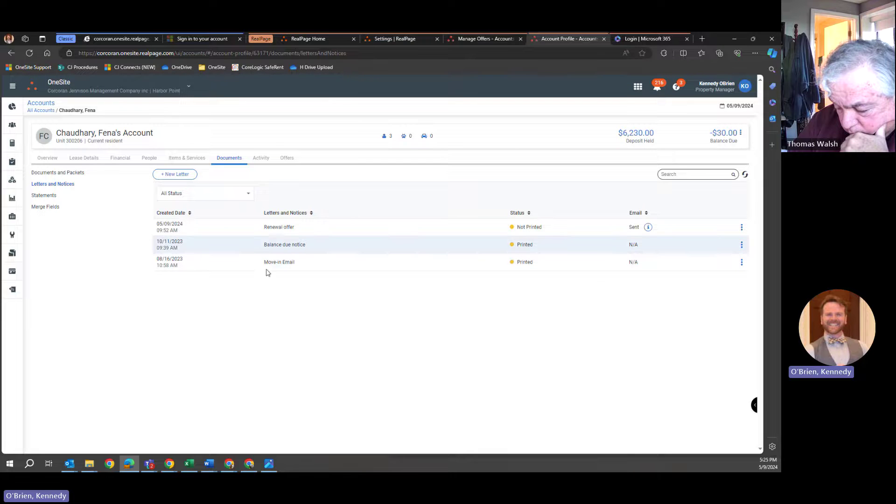
pyautogui.hotkey('ctrl', 'Tab')
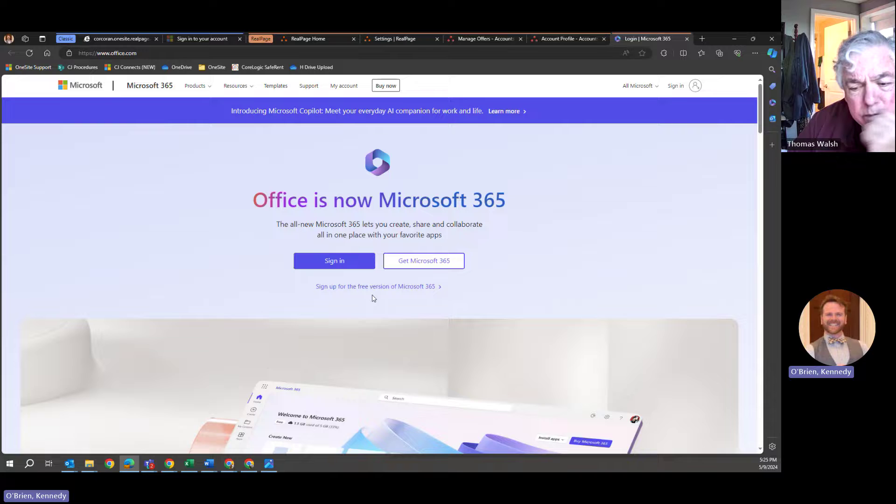
pyautogui.hotkey('ctrl', 'shift', 'Tab')
pyautogui.hotkey('ctrl', 'shift', 'Tab')
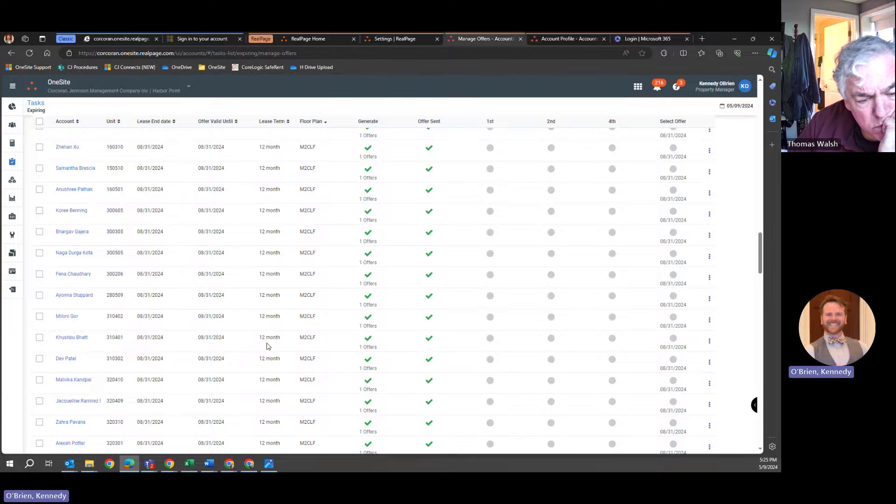
# Step: Open two more residents' accounts from the Manage Offers list and switch to the first
pyautogui.scroll(-6, 268, 346)
pyautogui.keyDown('ctrl'); pyautogui.click(86, 331); pyautogui.keyUp('ctrl')
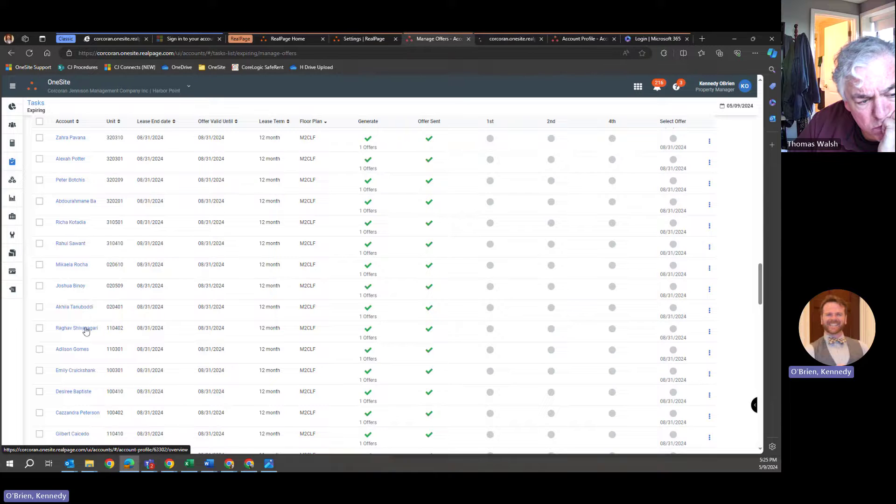
pyautogui.keyDown('ctrl'); pyautogui.click(84, 332); pyautogui.keyUp('ctrl')
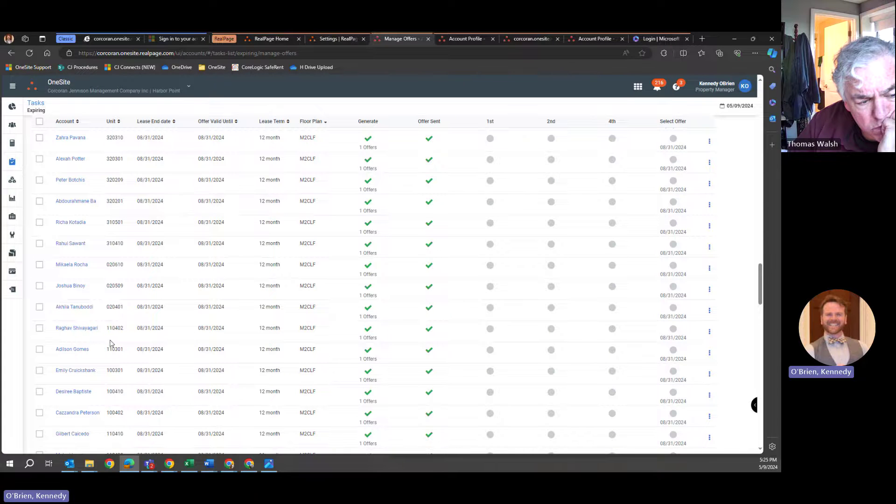
pyautogui.hotkey('ctrl', 'Tab')
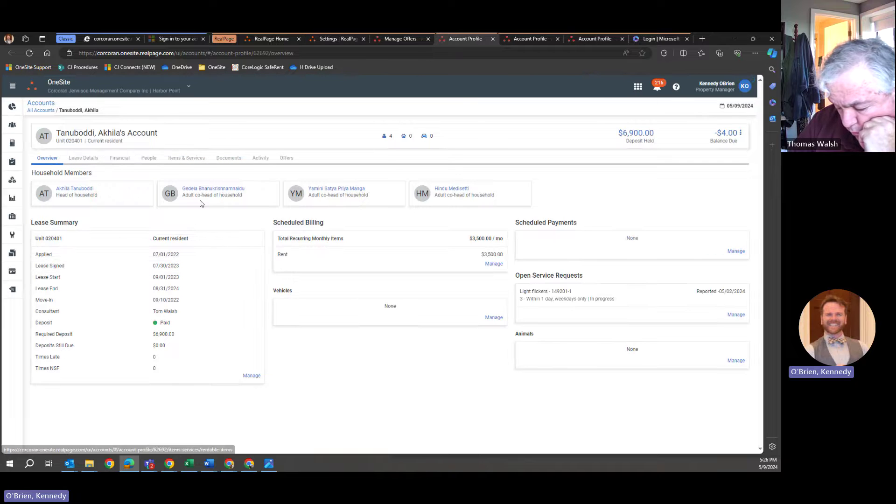
# Step: Sort its Letters and Notices newest first, finding the 05/07/2024 Renewal offer but no reminder
pyautogui.click(227, 158)
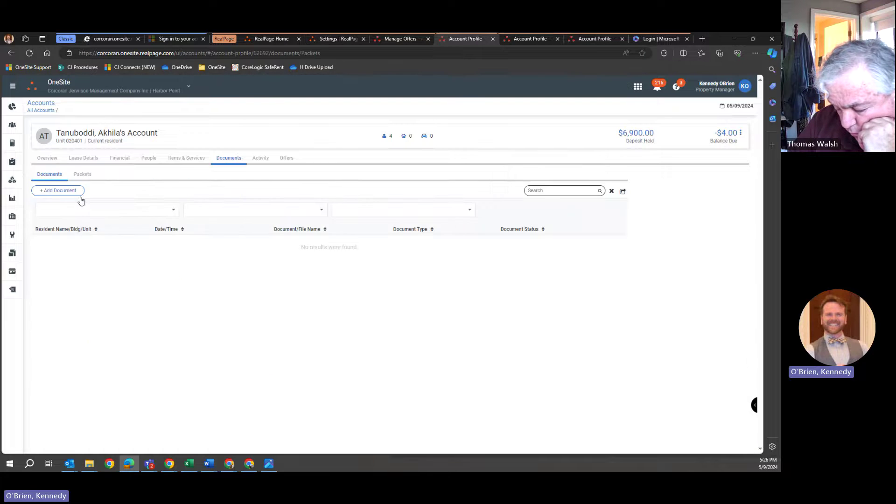
pyautogui.click(68, 185)
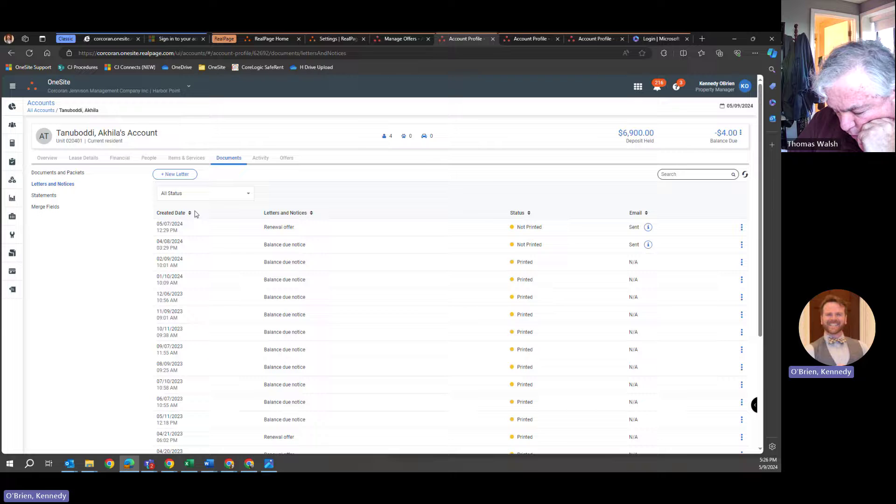
pyautogui.click(191, 215)
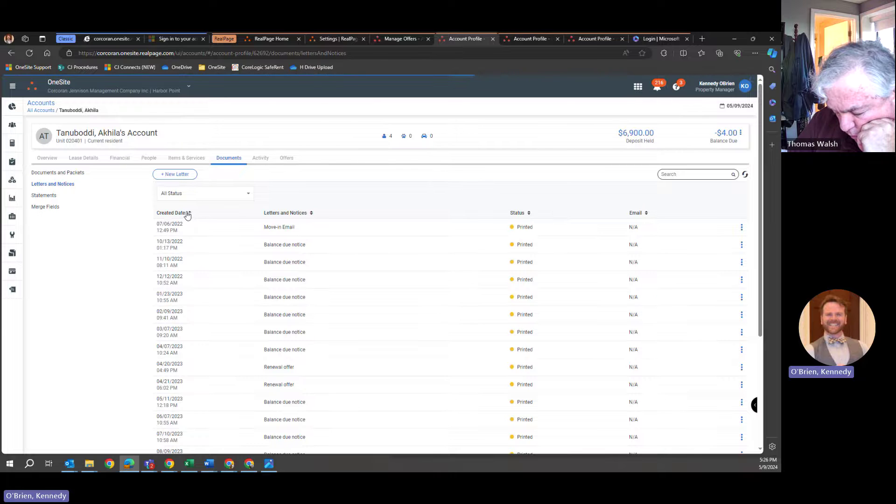
pyautogui.click(191, 214)
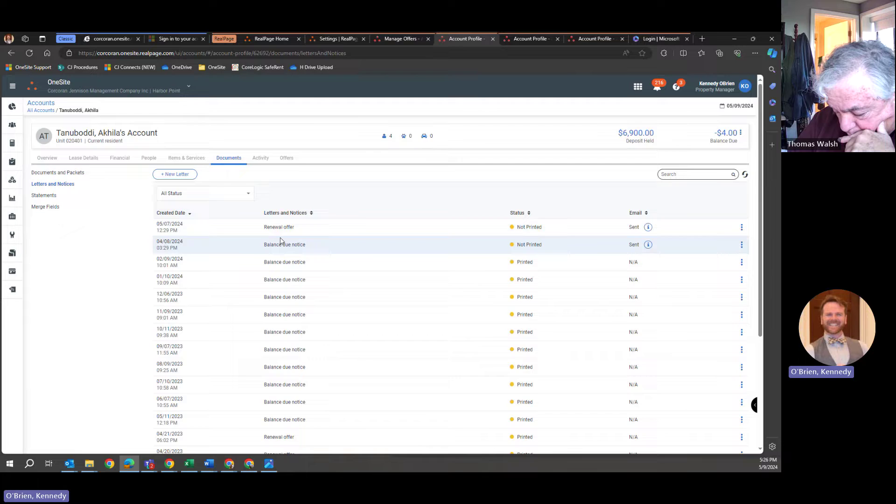
pyautogui.hotkey('ctrl', 'shift', 'Tab')
pyautogui.hotkey('ctrl', 'Tab')
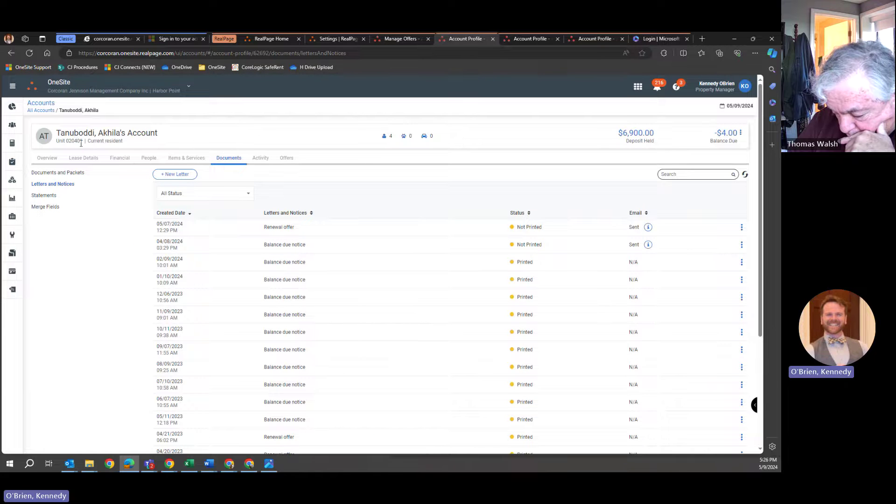
pyautogui.hotkey('ctrl', 'shift', 'Tab')
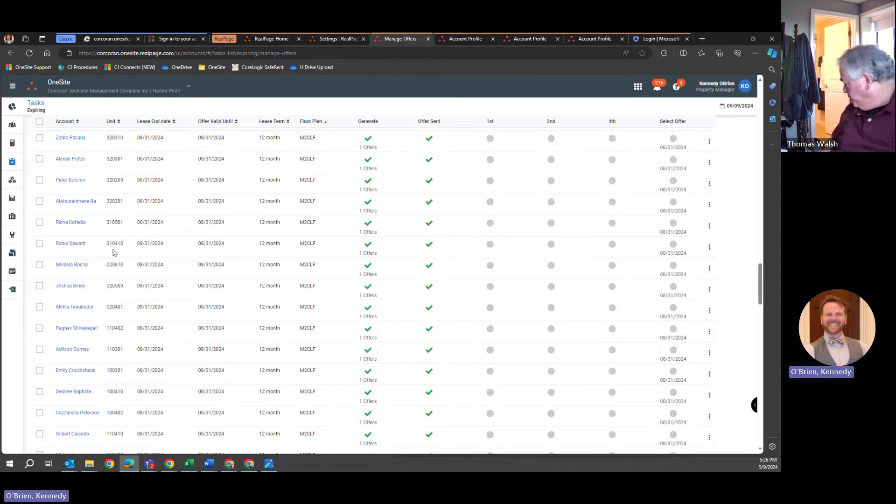
# Step: Select the resident's lease in the Manage Offers list
pyautogui.doubleClick(113, 307)
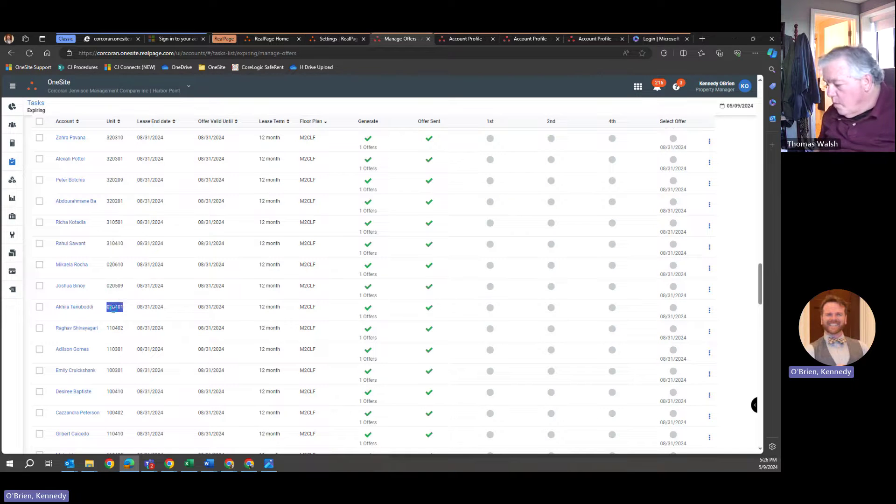
pyautogui.click(93, 311)
pyautogui.click(39, 307)
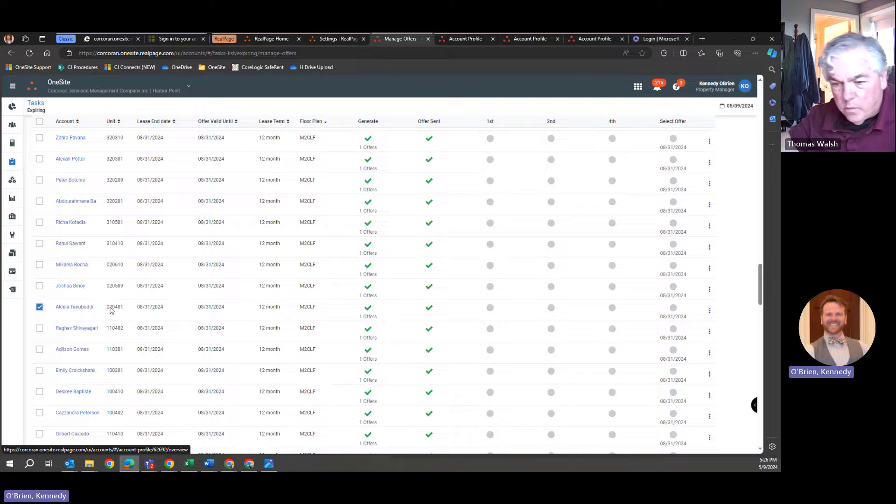
pyautogui.scroll(10, 140, 311)
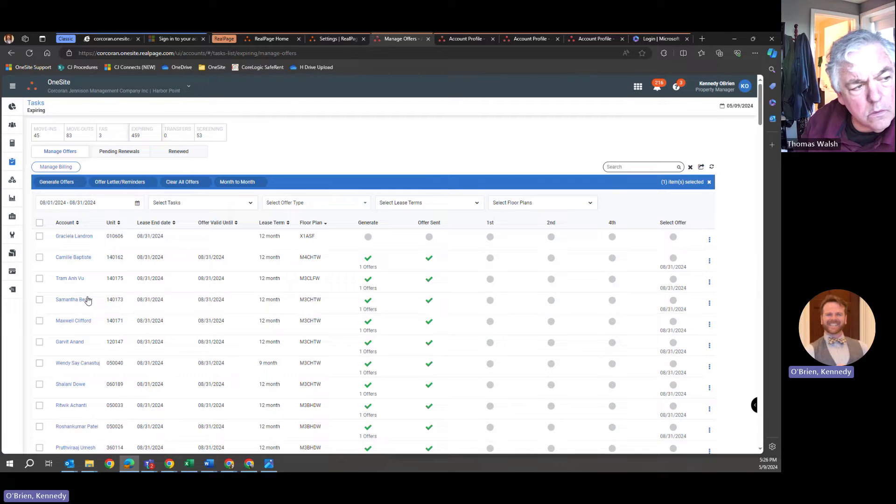
# Step: Generate Renewal reminder 4 as letter and template, including the guarantor and sending by email
pyautogui.click(122, 182)
pyautogui.click(646, 127)
pyautogui.click(652, 163)
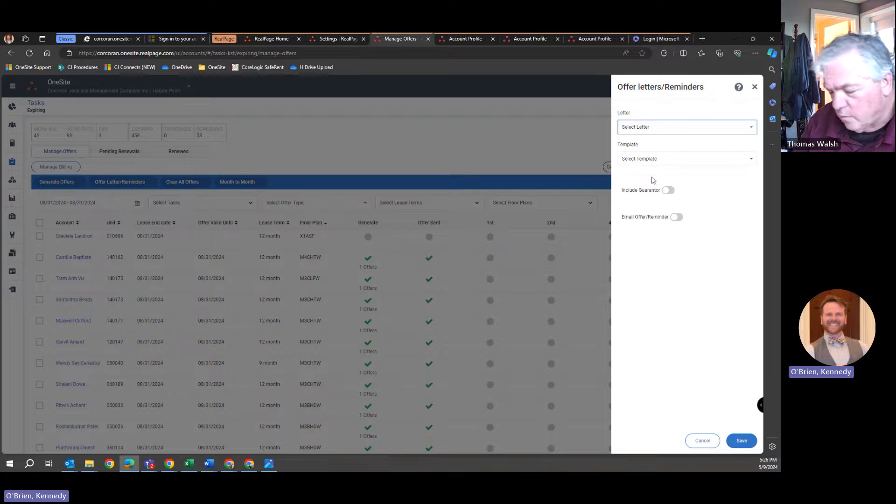
pyautogui.click(667, 163)
pyautogui.click(663, 173)
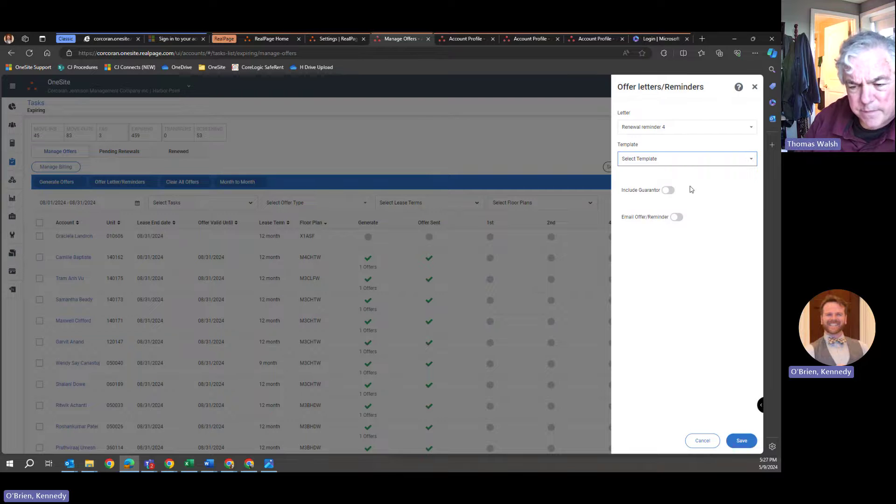
pyautogui.click(715, 175)
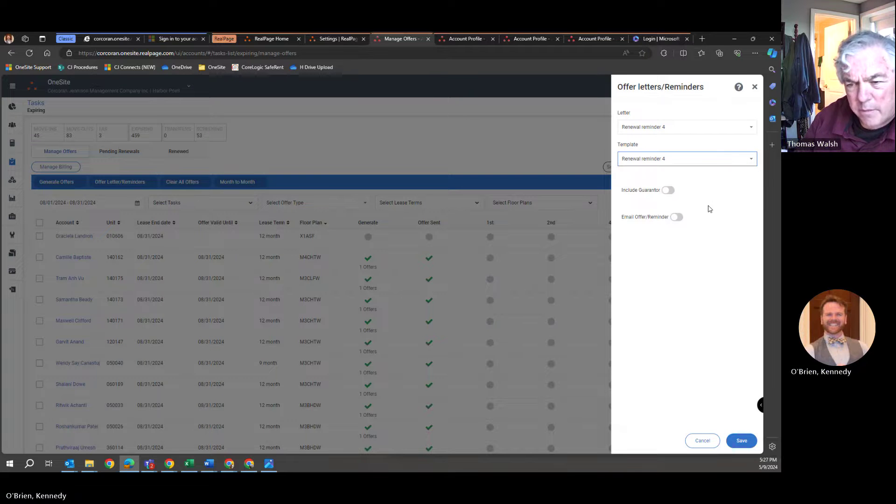
pyautogui.click(668, 190)
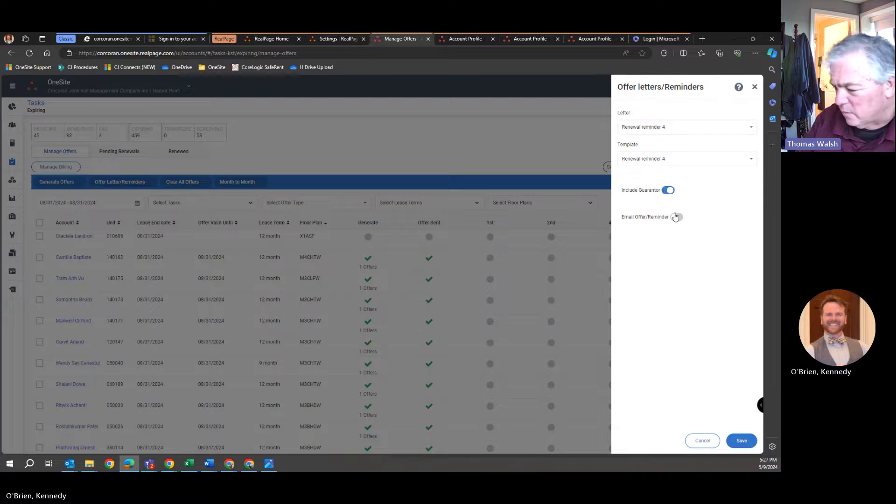
pyautogui.click(676, 217)
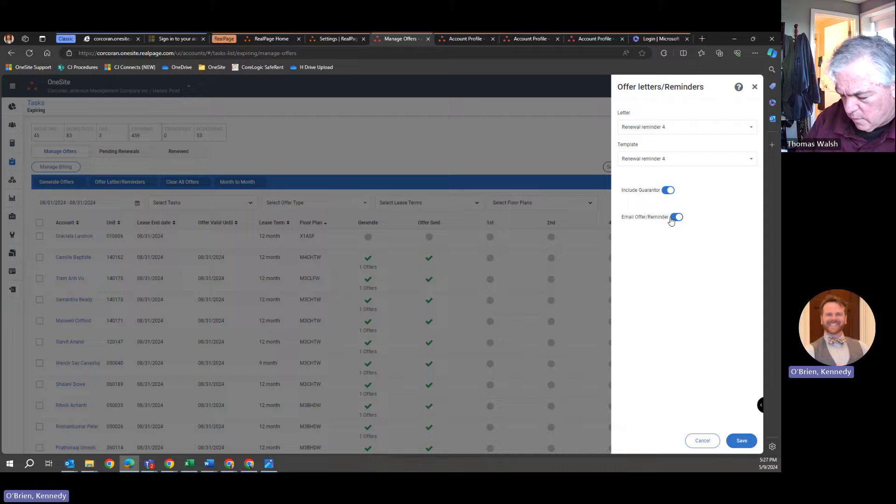
pyautogui.click(741, 442)
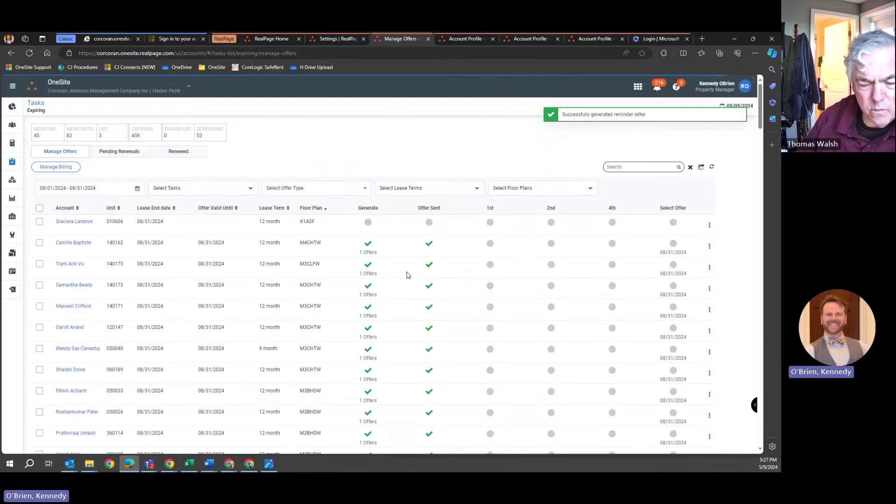
# Step: Sort the resident's Letters and Notices newest first; the 05/07/2024 Renewal offer remains the latest entry
pyautogui.hotkey('ctrl', 'Tab')
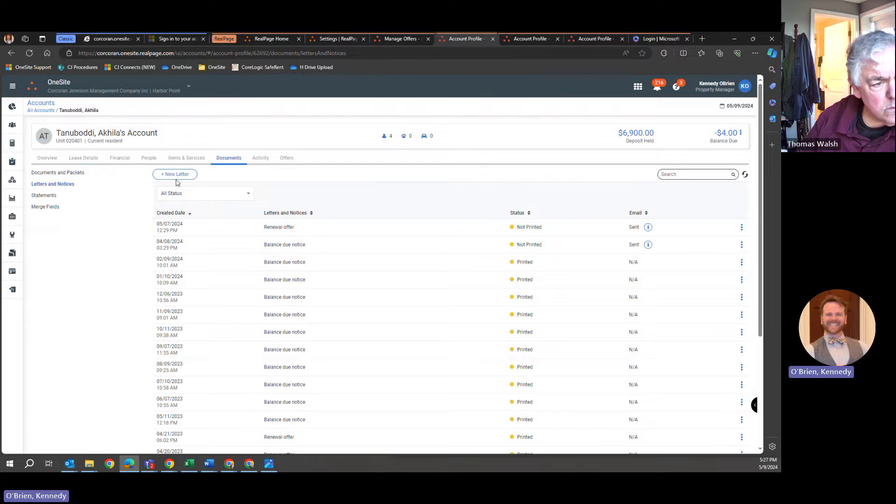
pyautogui.click(50, 158)
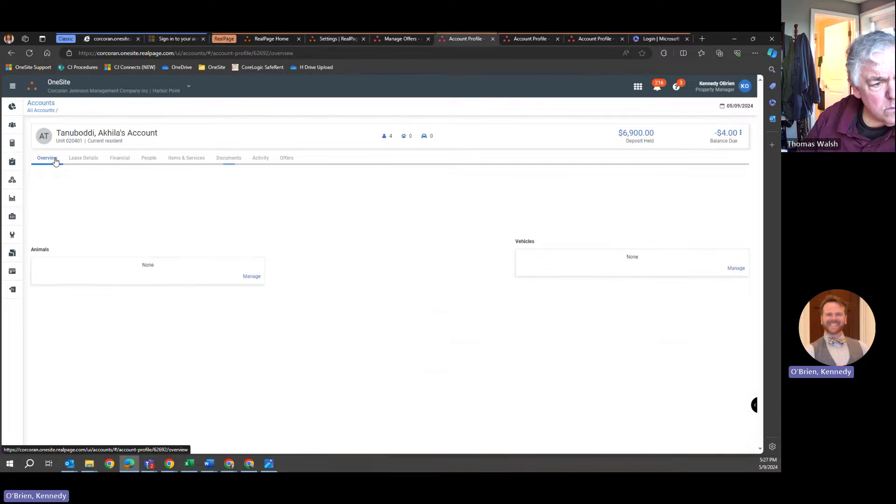
pyautogui.click(228, 160)
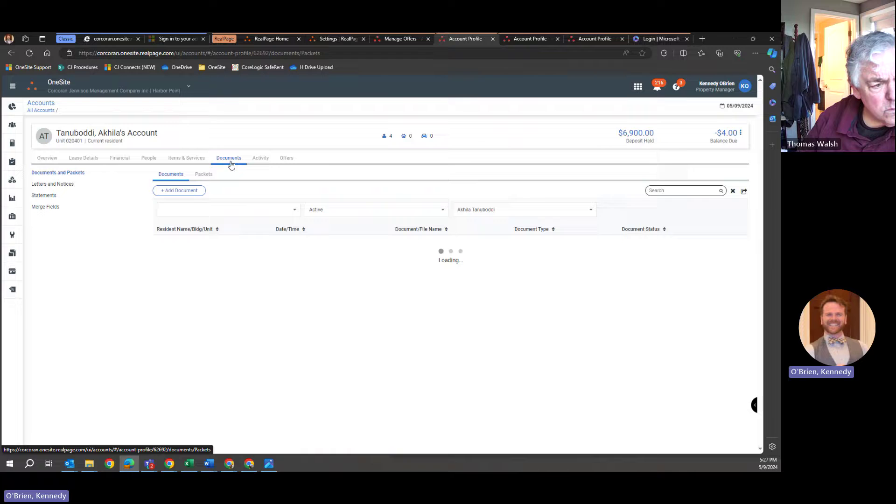
pyautogui.click(66, 186)
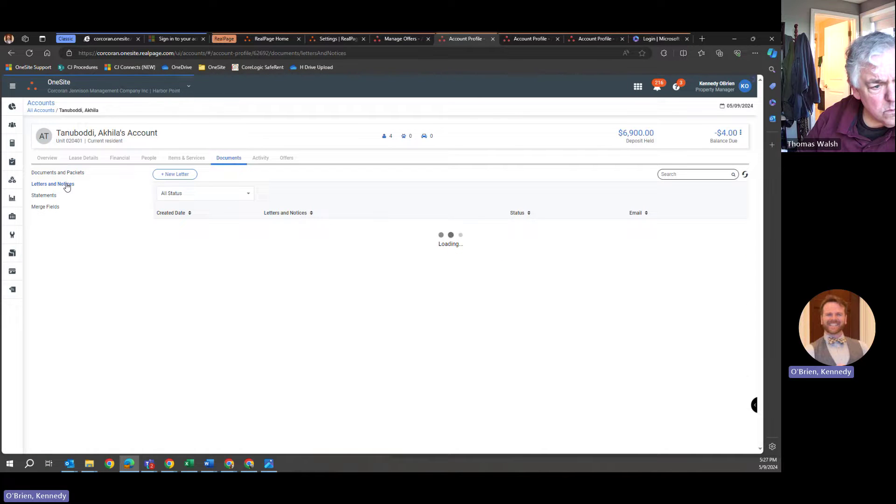
pyautogui.click(190, 214)
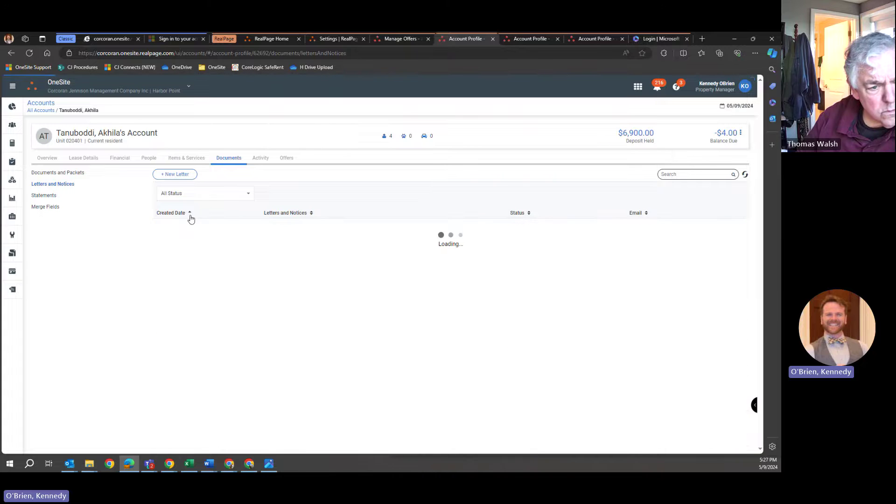
pyautogui.click(190, 214)
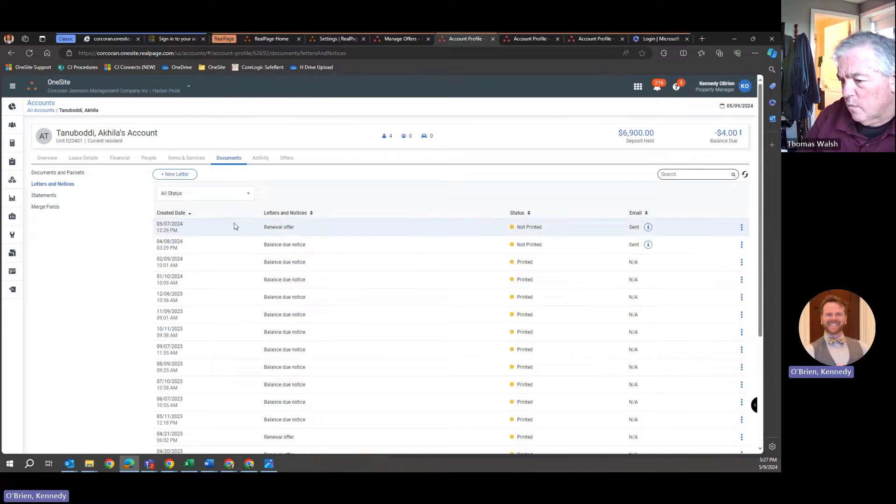
# Step: Review the head of household's edit form under People without changes, then show the Documents list
pyautogui.click(149, 158)
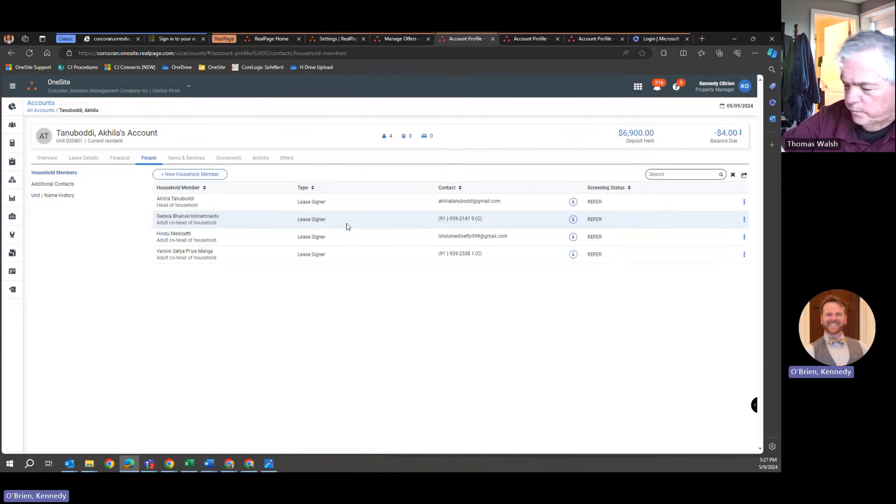
pyautogui.click(744, 202)
pyautogui.click(726, 215)
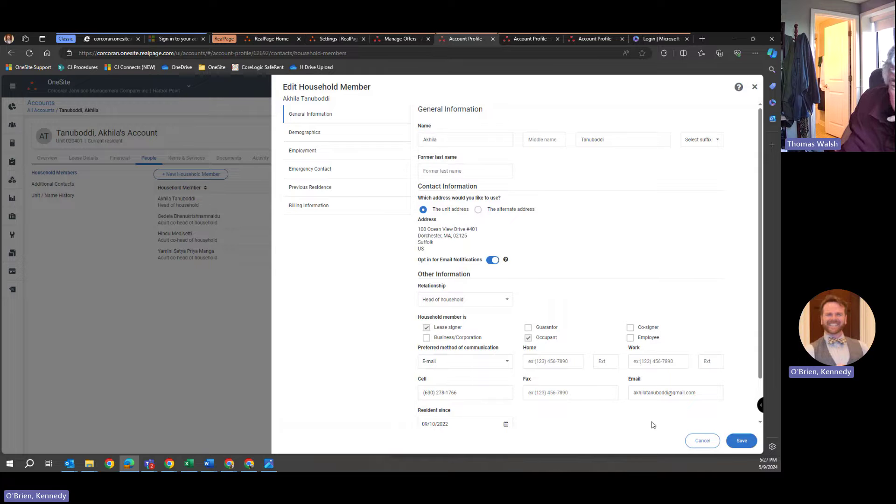
pyautogui.click(702, 442)
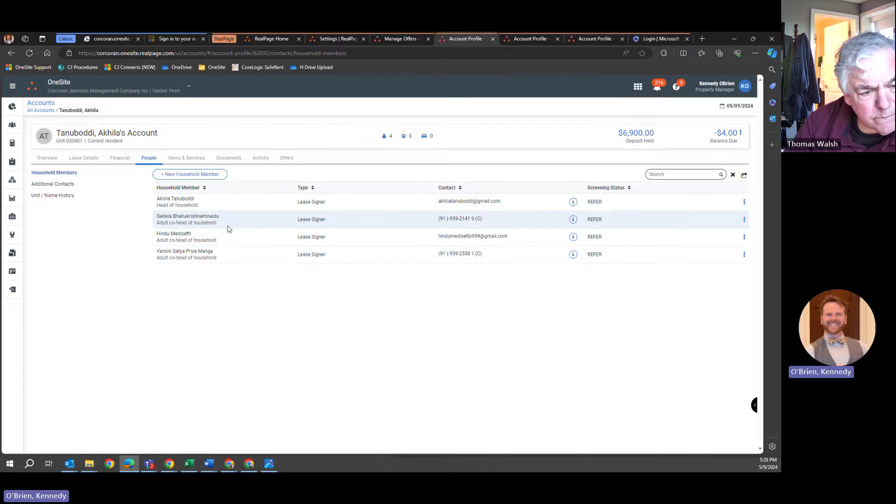
pyautogui.click(243, 161)
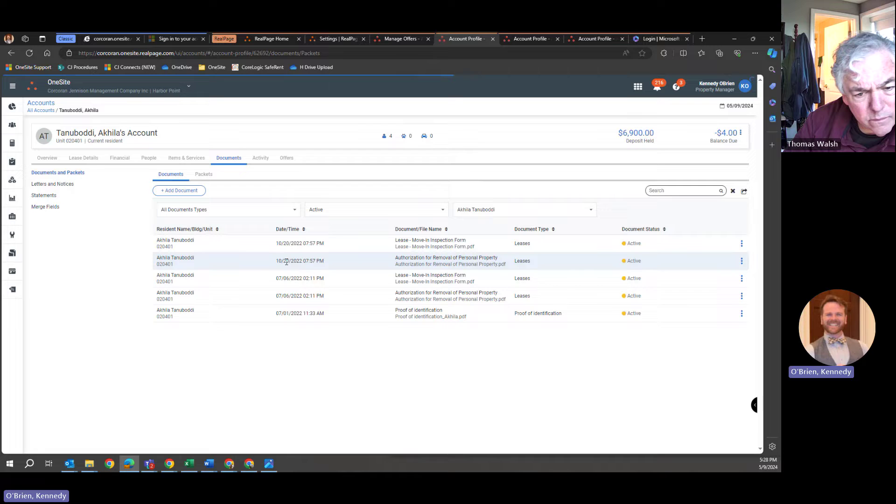
# Step: Sort Letters and Notices newest first, topped by the 05/07/2024 Renewal offer, then switch to Teams
pyautogui.click(69, 184)
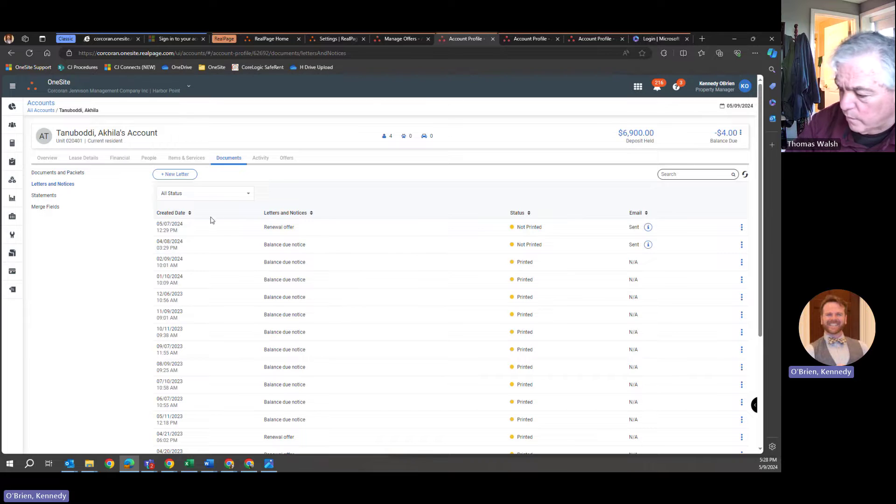
pyautogui.click(187, 215)
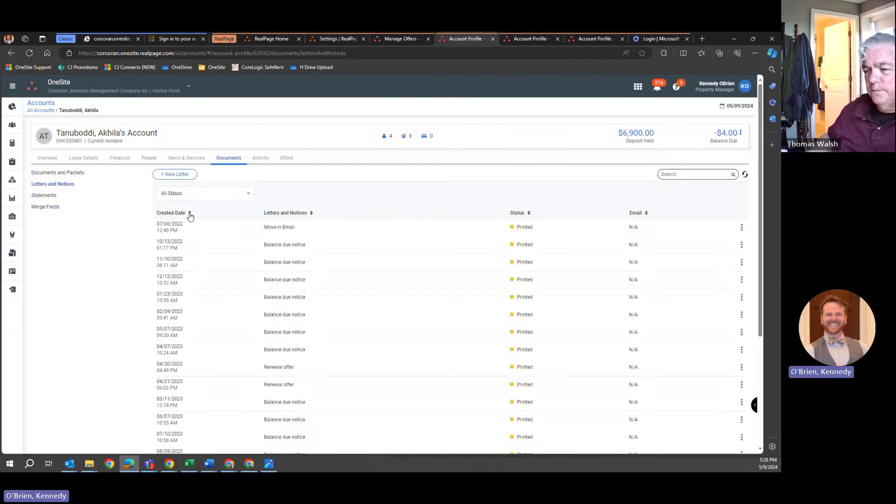
pyautogui.click(188, 215)
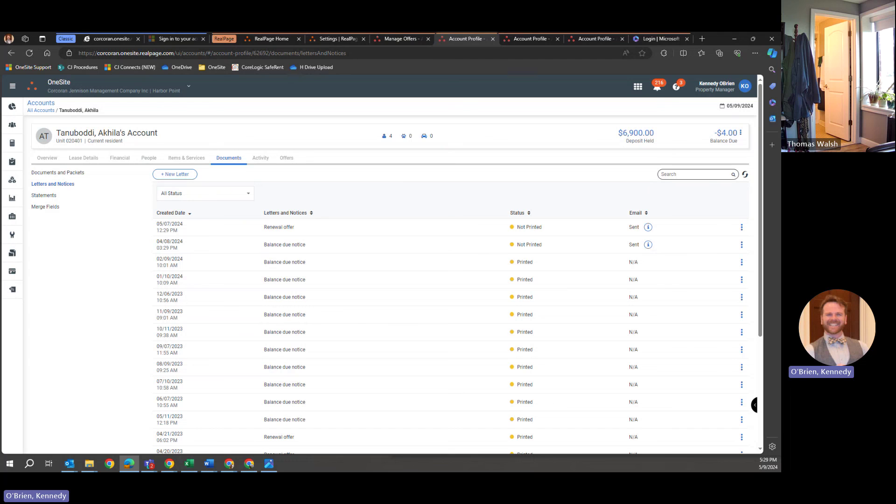
pyautogui.hotkey('alt', 'Tab')
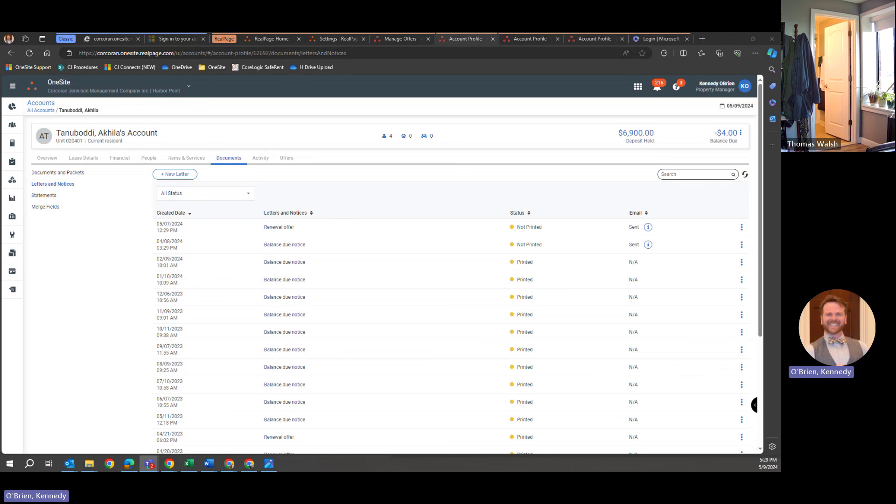